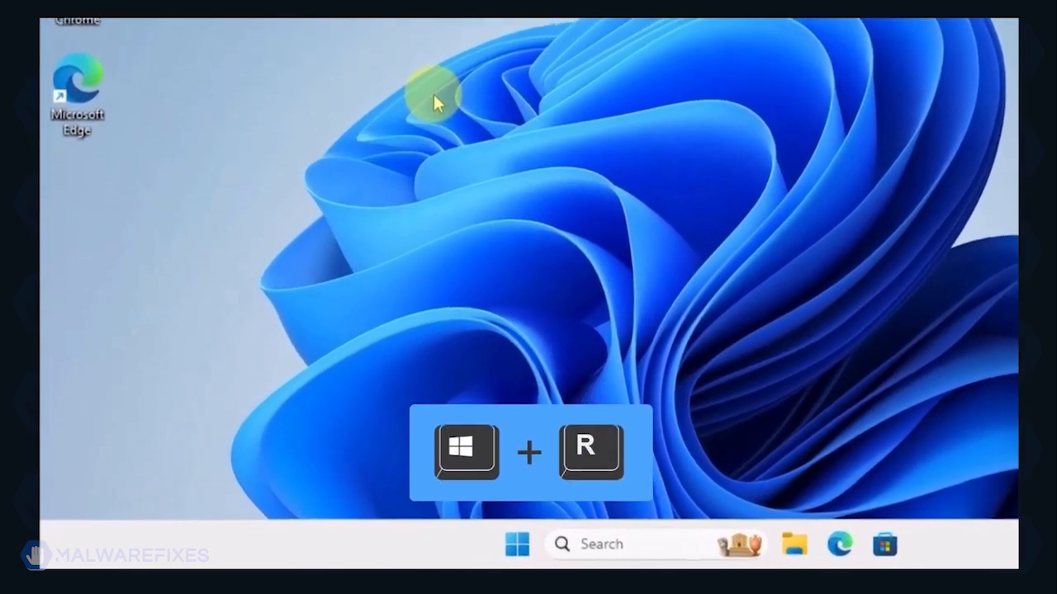
Open System Configuration with the msconfig command and enable Safe boot with the Network option
{"action": "key", "text": "super+r"}
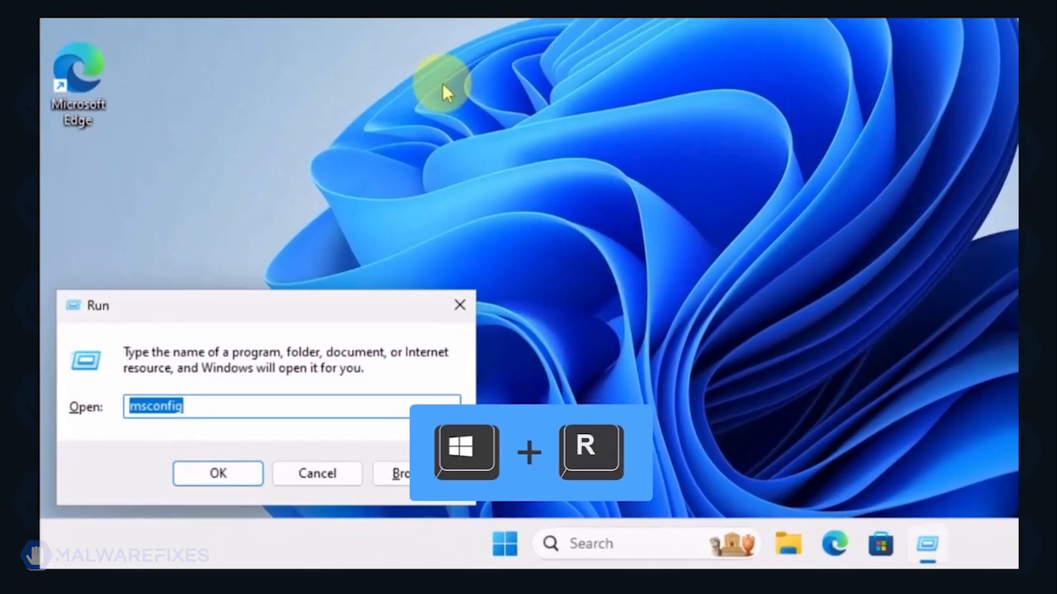
{"action": "left_click", "coordinate": [246, 411]}
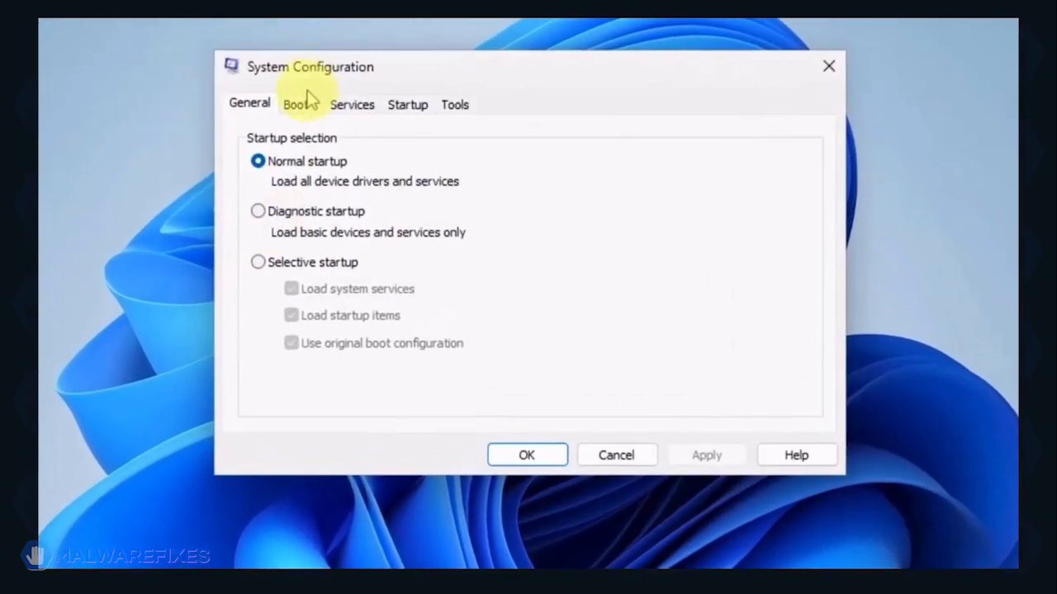
{"action": "left_click", "coordinate": [298, 104]}
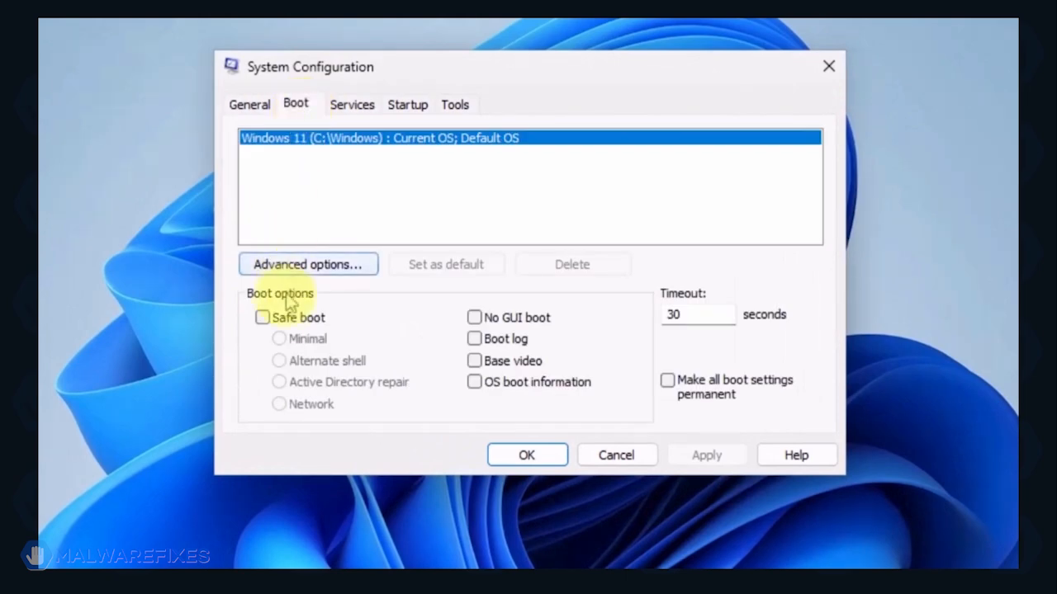
{"action": "left_click", "coordinate": [268, 325]}
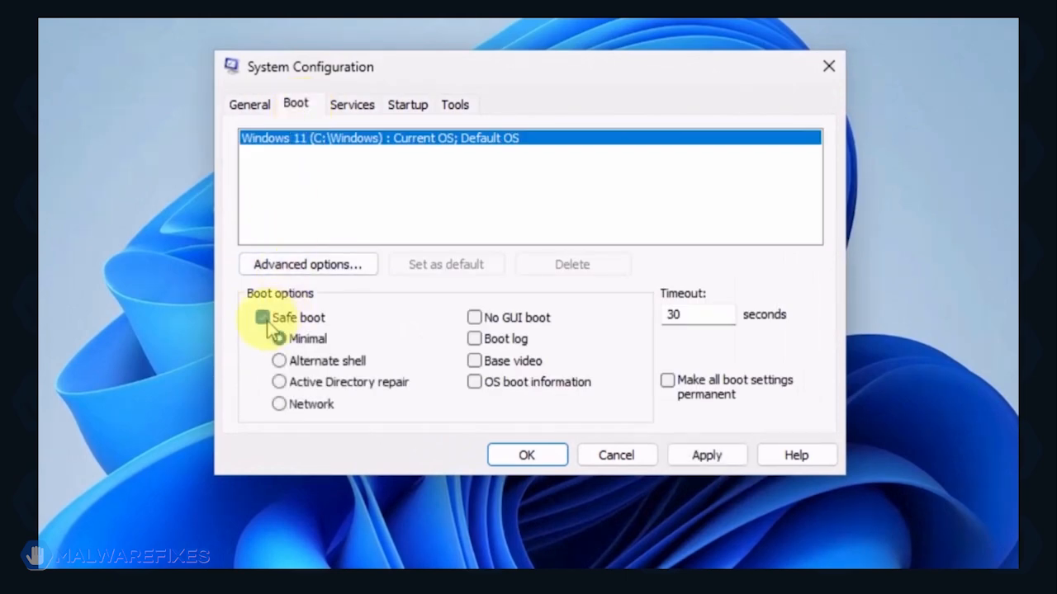
{"action": "left_click", "coordinate": [281, 407]}
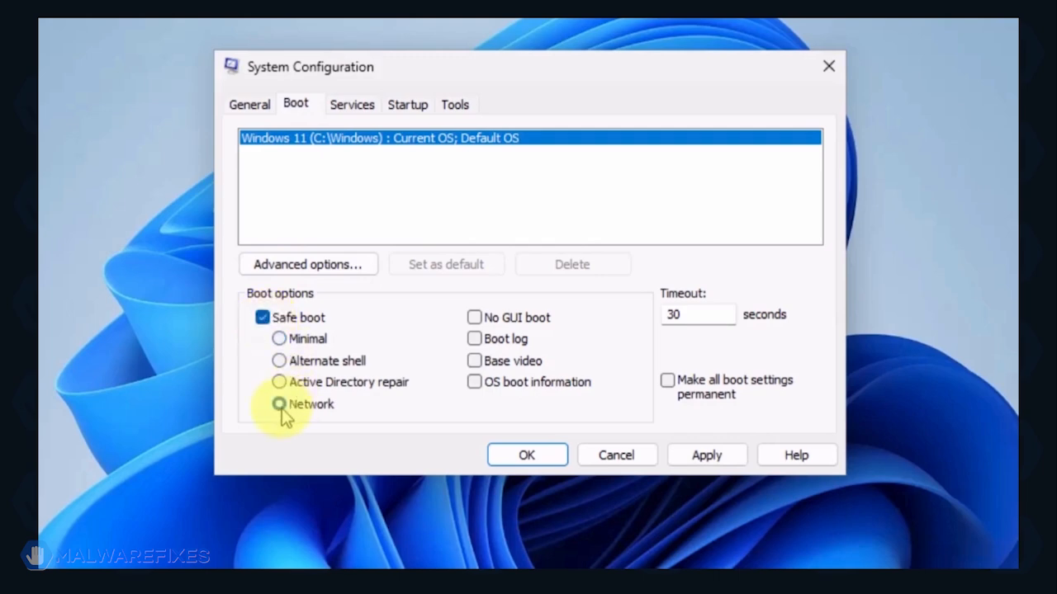
Apply the boot settings, close System Configuration and restart the computer
{"action": "left_click", "coordinate": [717, 460]}
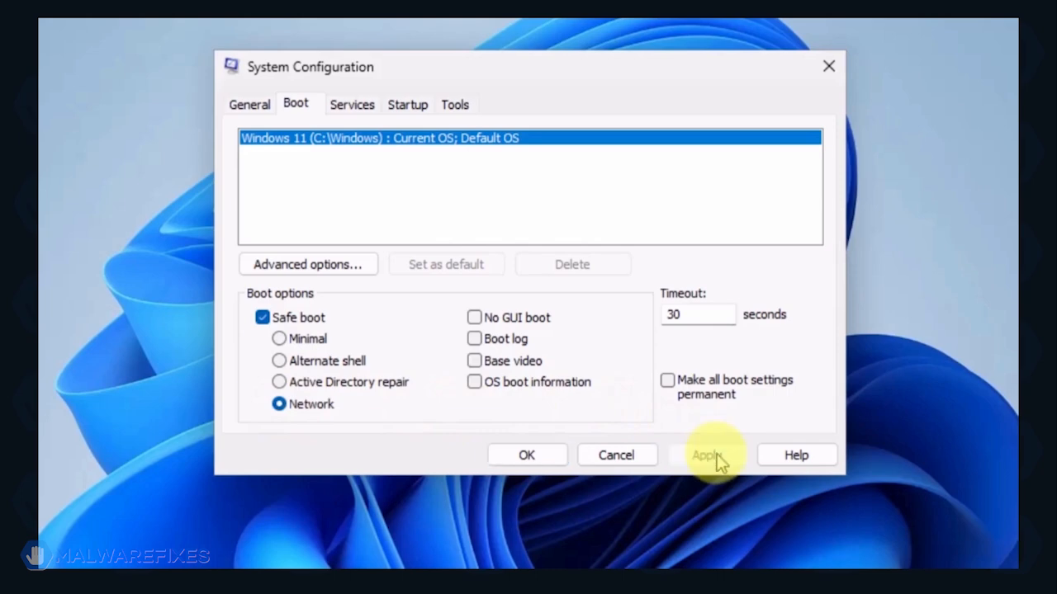
{"action": "left_click", "coordinate": [525, 455]}
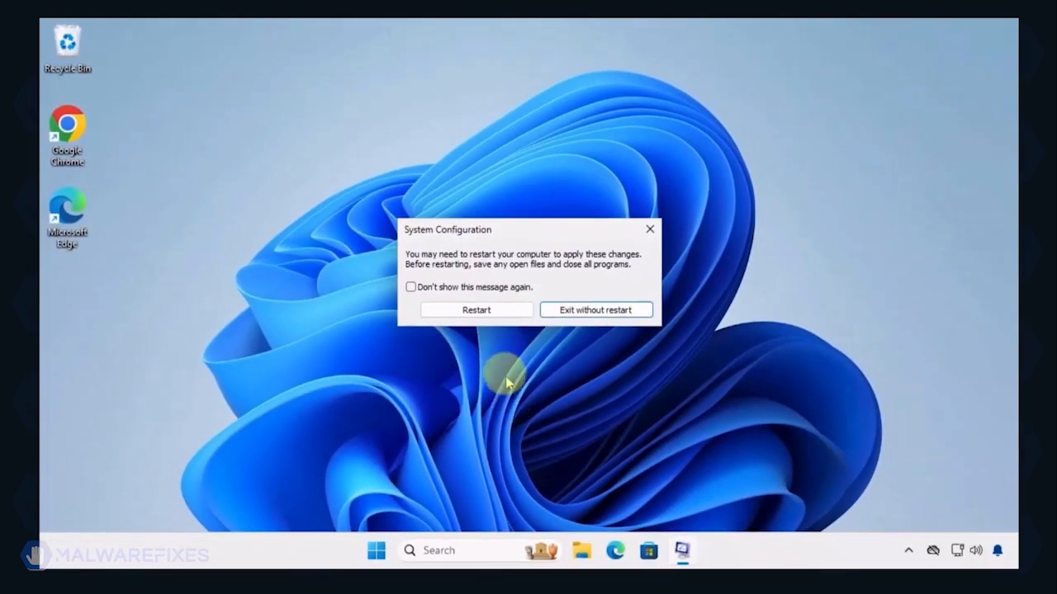
{"action": "left_click", "coordinate": [495, 318]}
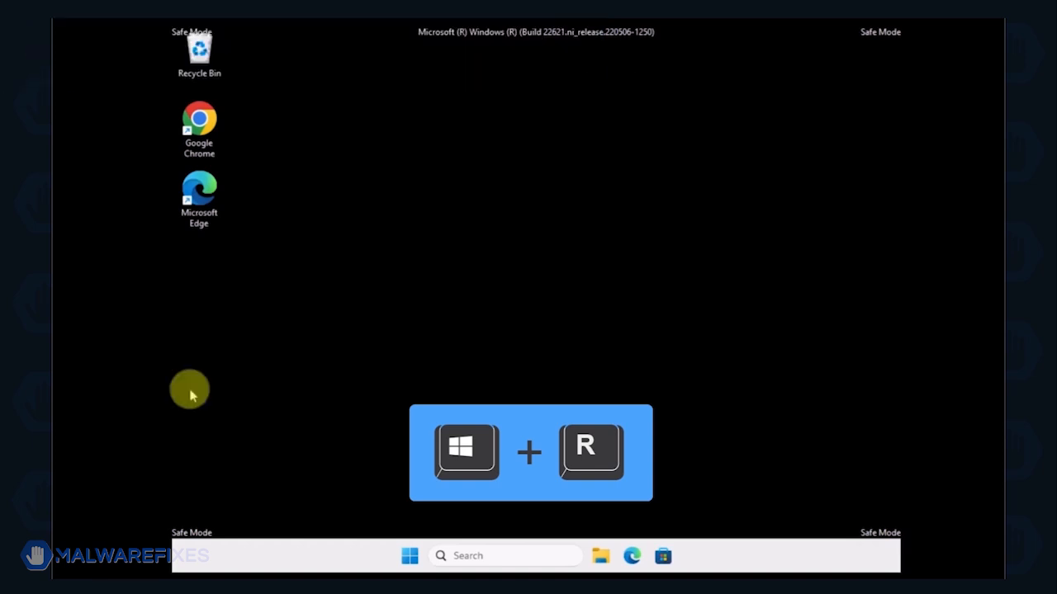
Open Programs and Features by running appwiz.cpl
{"action": "key", "text": "super+r"}
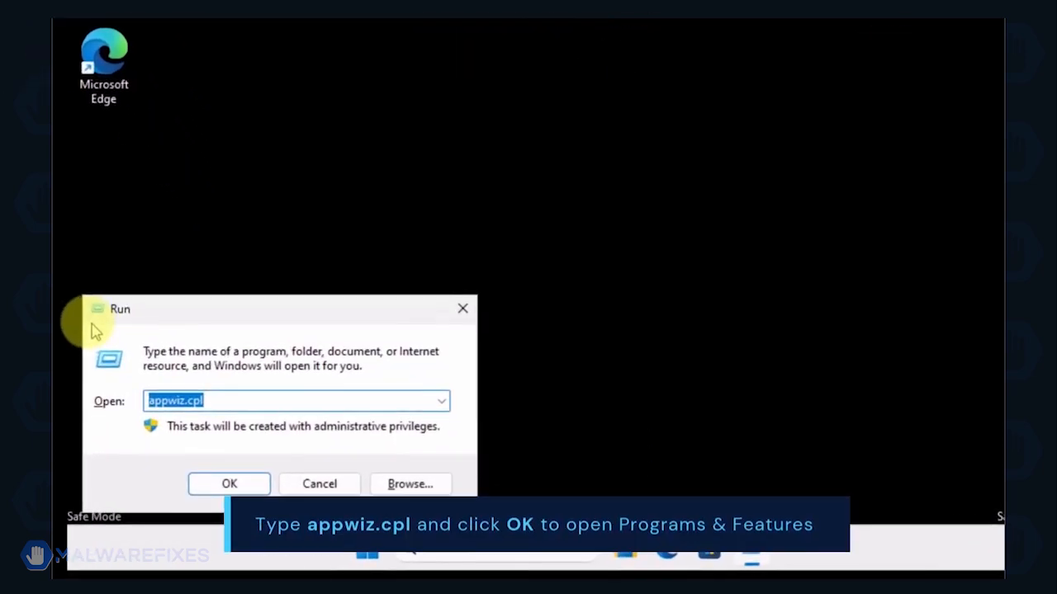
{"action": "left_click", "coordinate": [230, 402]}
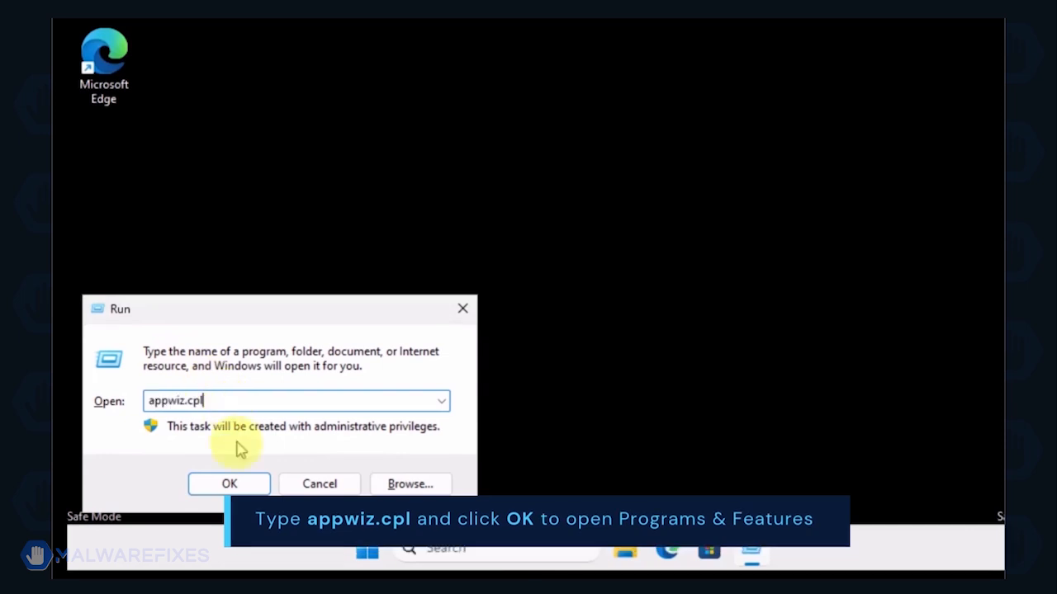
{"action": "left_click", "coordinate": [233, 486]}
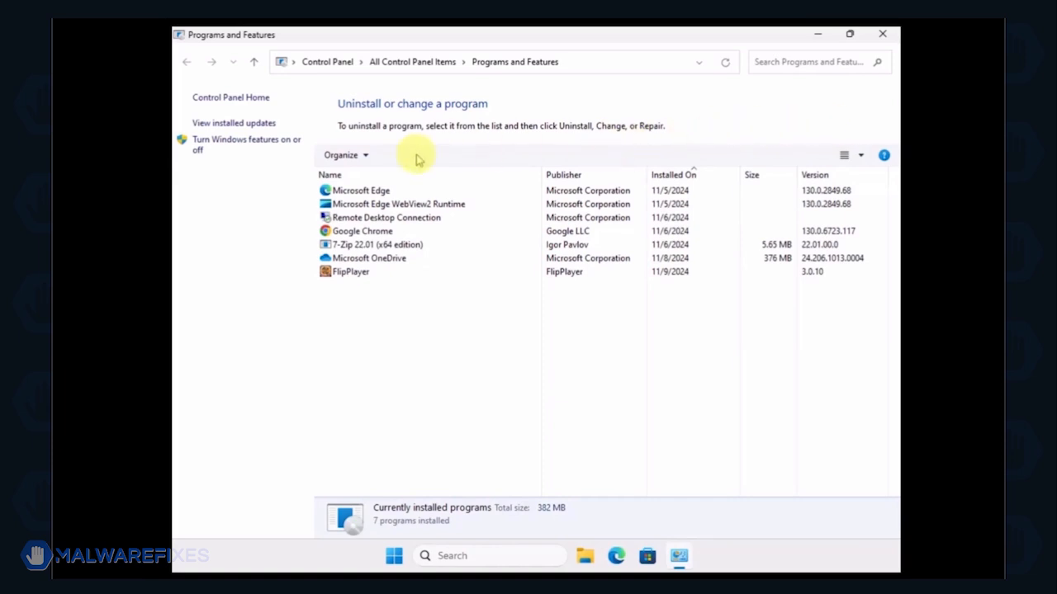
Sort the installed programs by installation date, newest first, uninstall FlipPlayer completely and close Programs and Features
{"action": "left_click", "coordinate": [672, 176]}
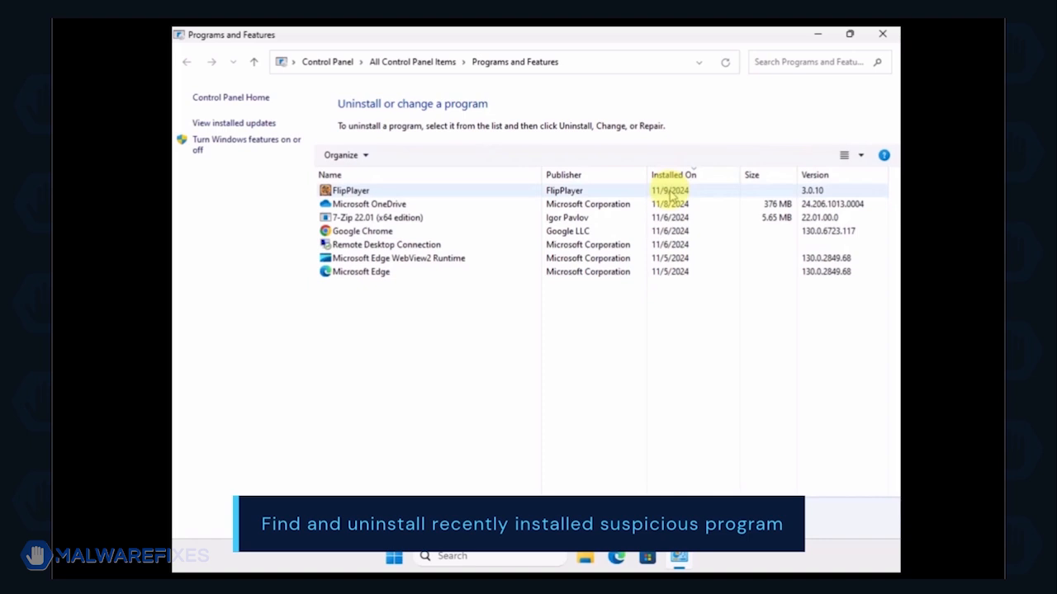
{"action": "left_click", "coordinate": [671, 193]}
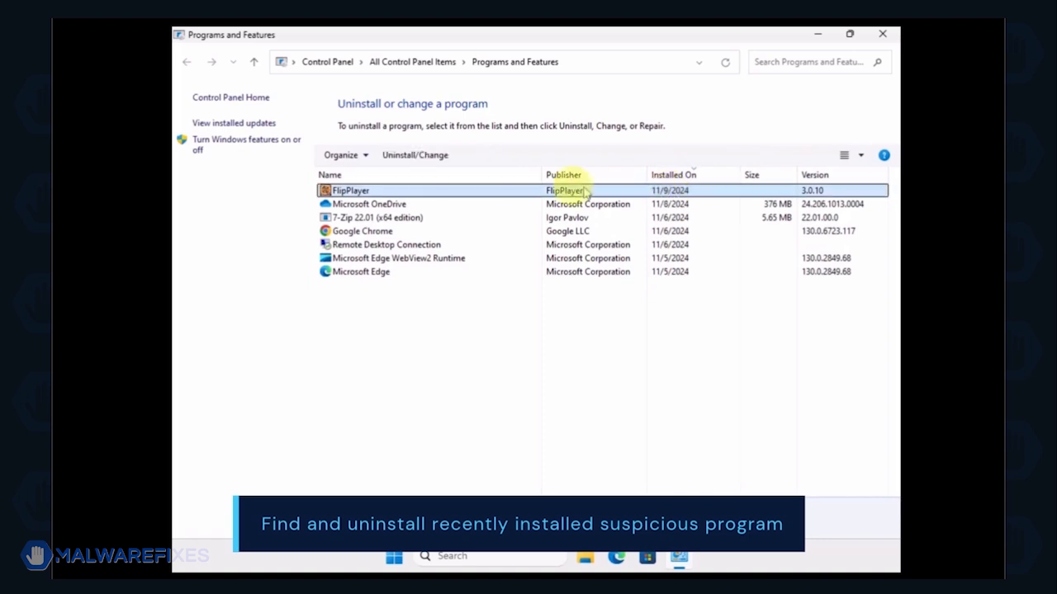
{"action": "left_click", "coordinate": [412, 158]}
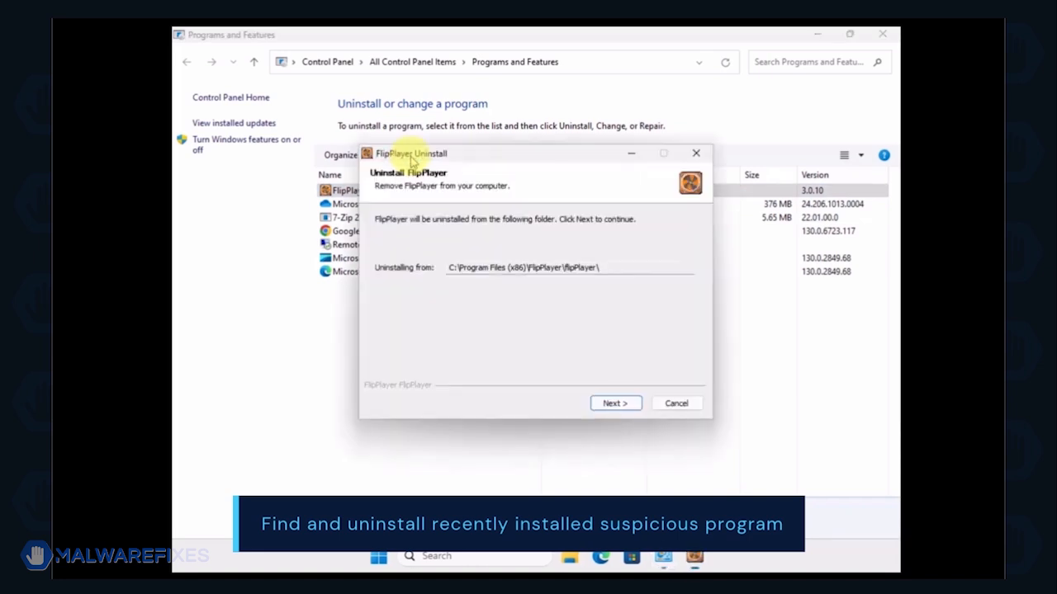
{"action": "left_click", "coordinate": [608, 404]}
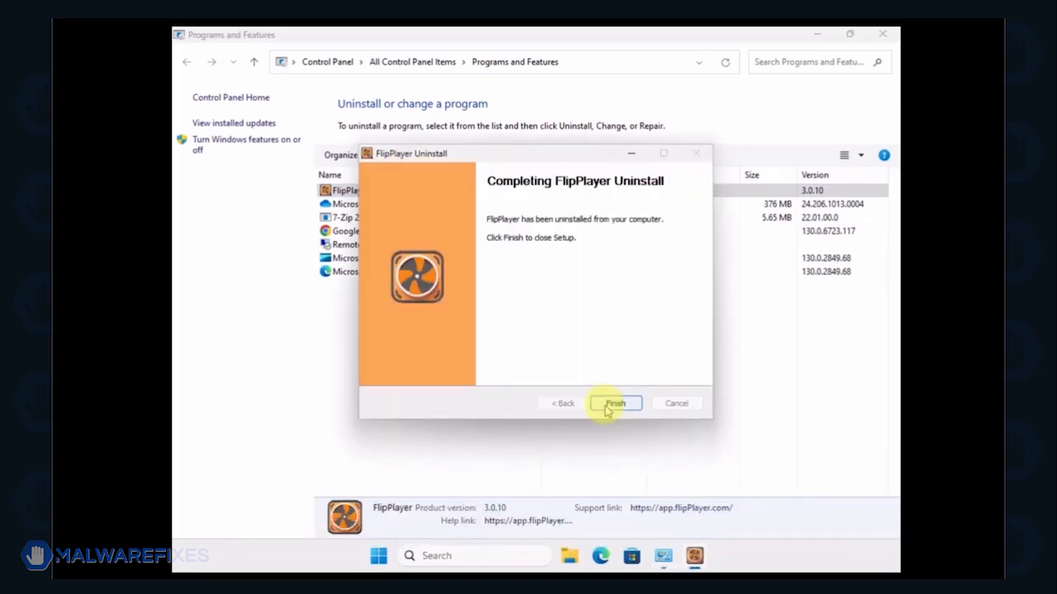
{"action": "left_click", "coordinate": [615, 404]}
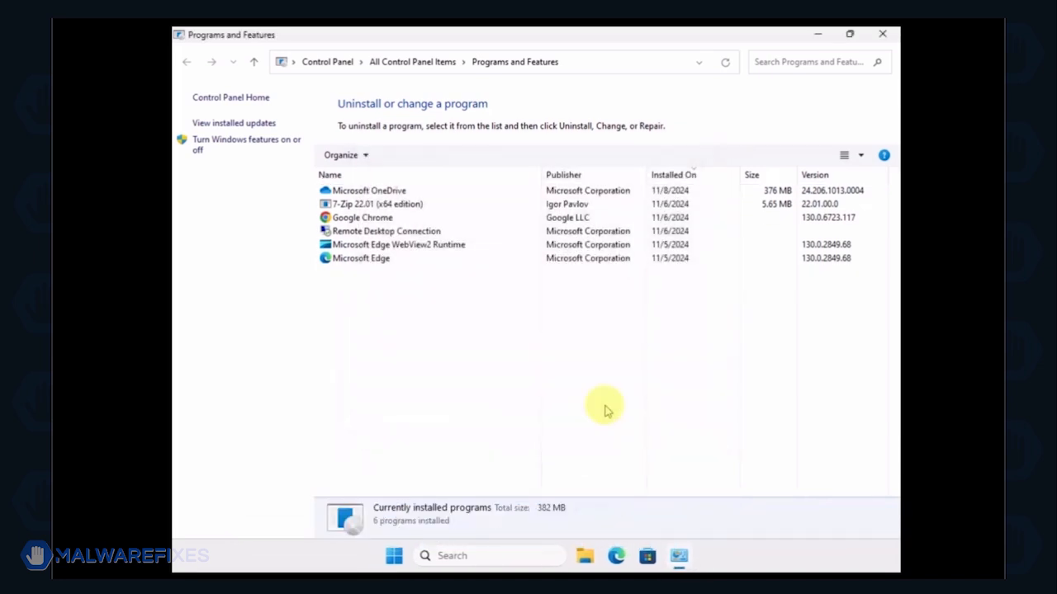
{"action": "left_click", "coordinate": [882, 35]}
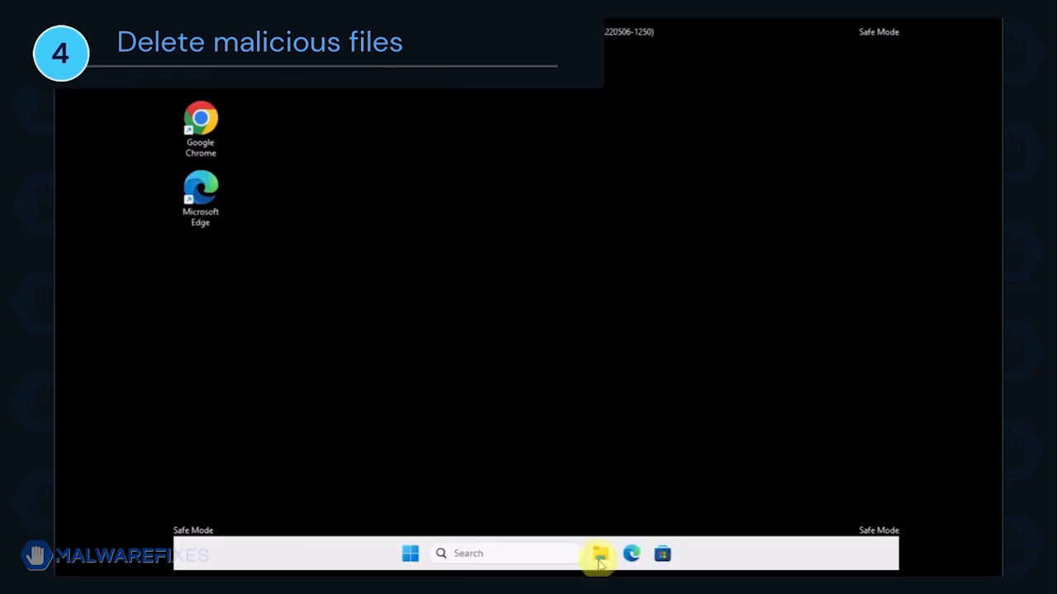
Open File Explorer and turn on the display of hidden items
{"action": "left_click", "coordinate": [600, 557]}
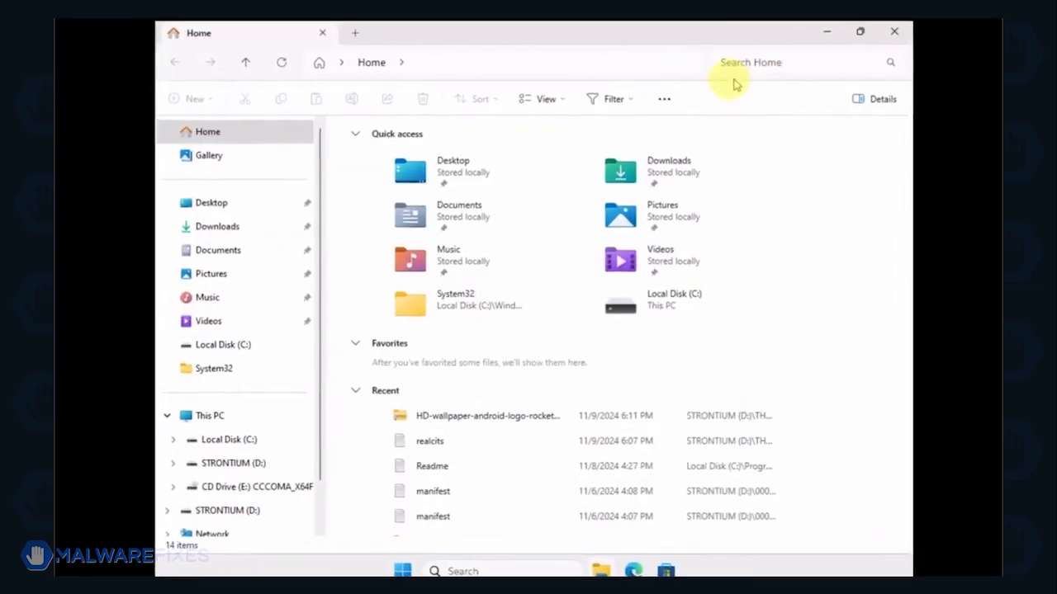
{"action": "left_click", "coordinate": [561, 101]}
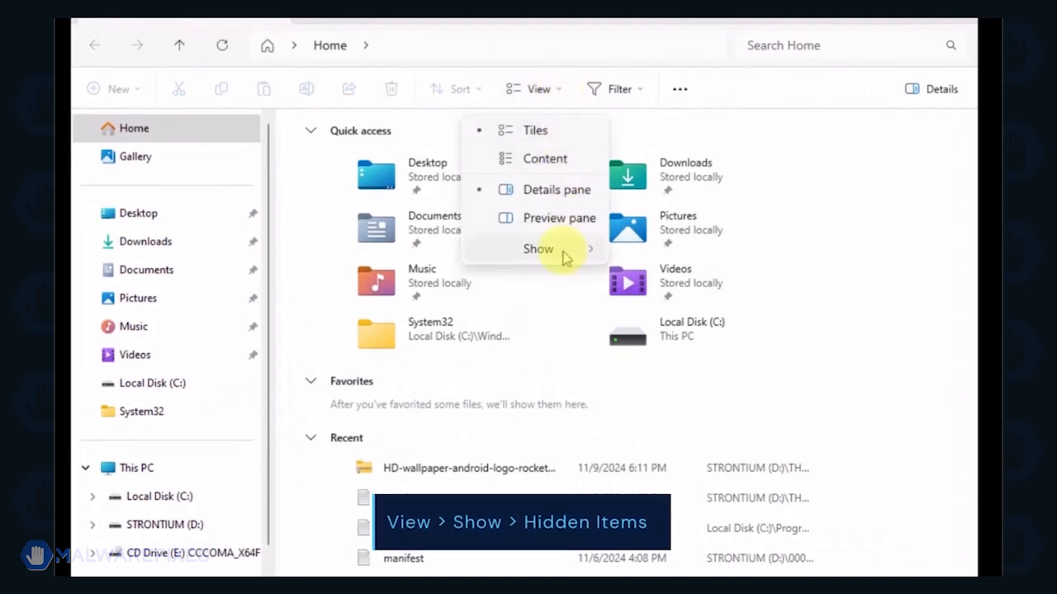
{"action": "mouse_move", "coordinate": [563, 251]}
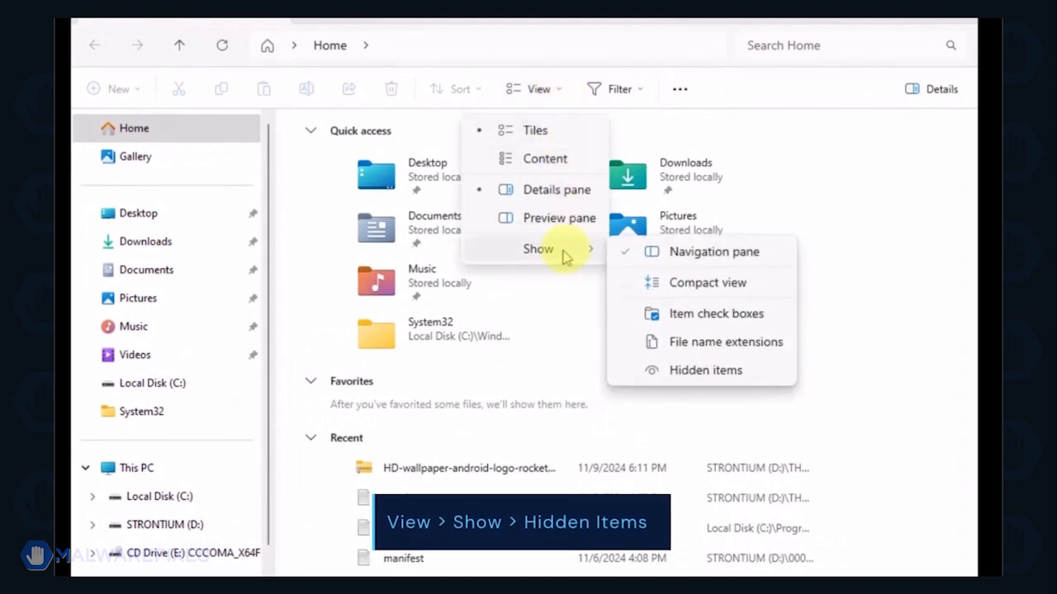
{"action": "left_click", "coordinate": [723, 373]}
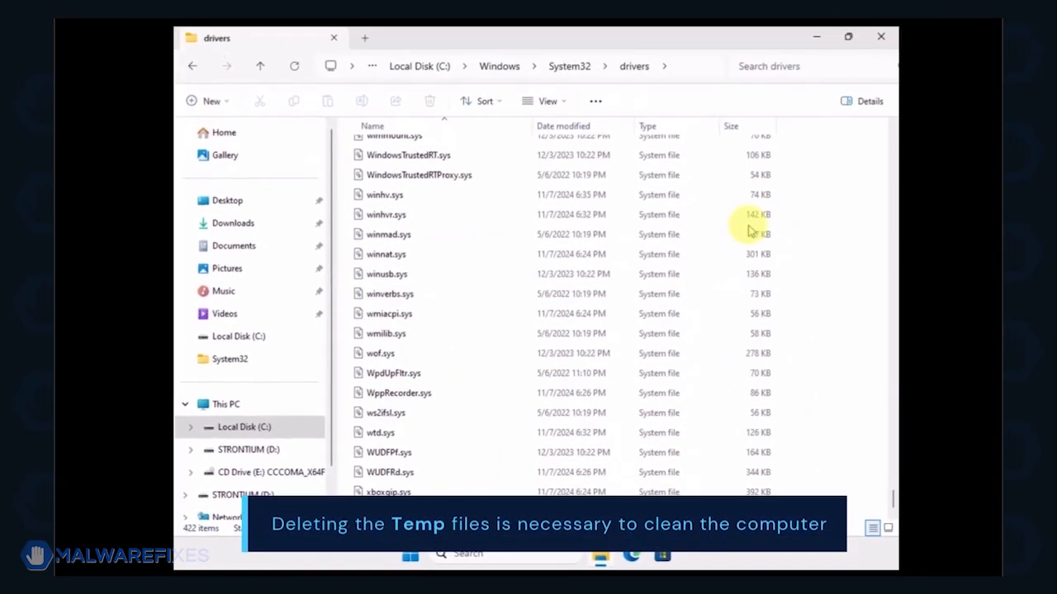
Go to the folder C:\Users\MalwareFixes\AppData\Local\Temp
{"action": "left_click", "coordinate": [269, 431]}
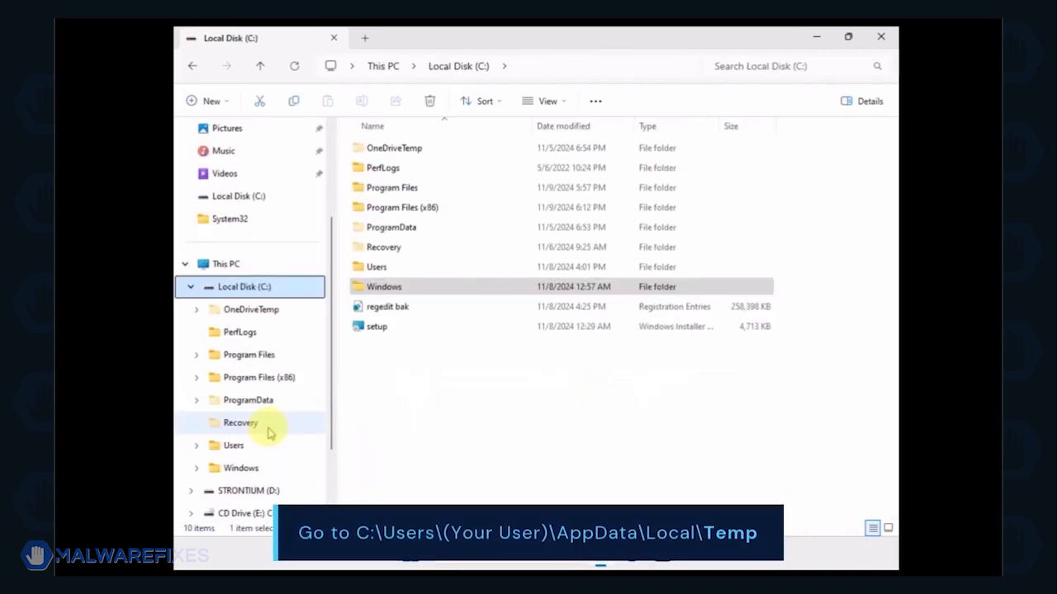
{"action": "double_click", "coordinate": [373, 267]}
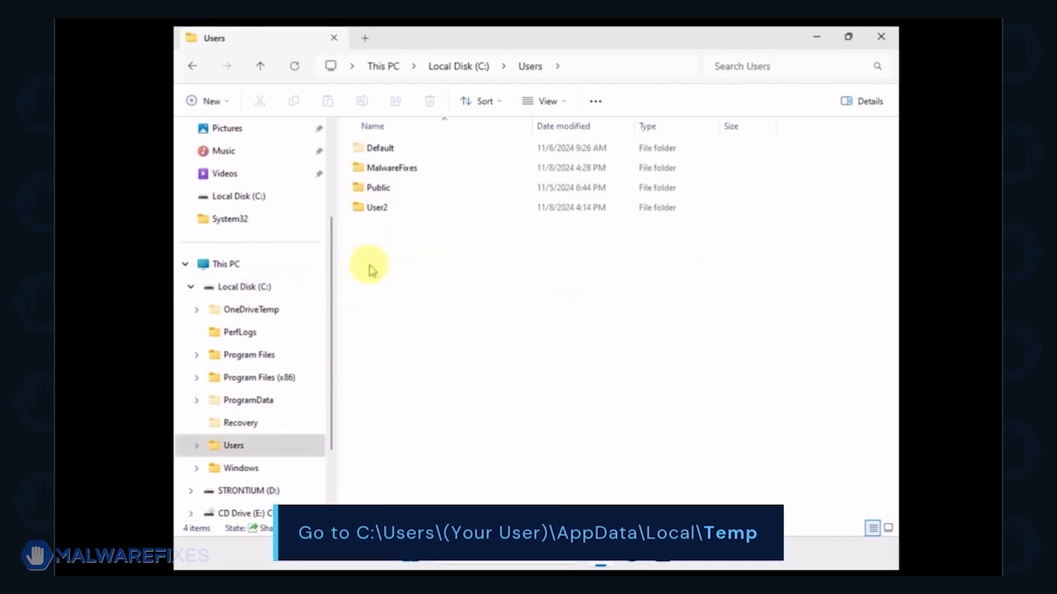
{"action": "left_click", "coordinate": [382, 171]}
{"action": "double_click", "coordinate": [381, 171]}
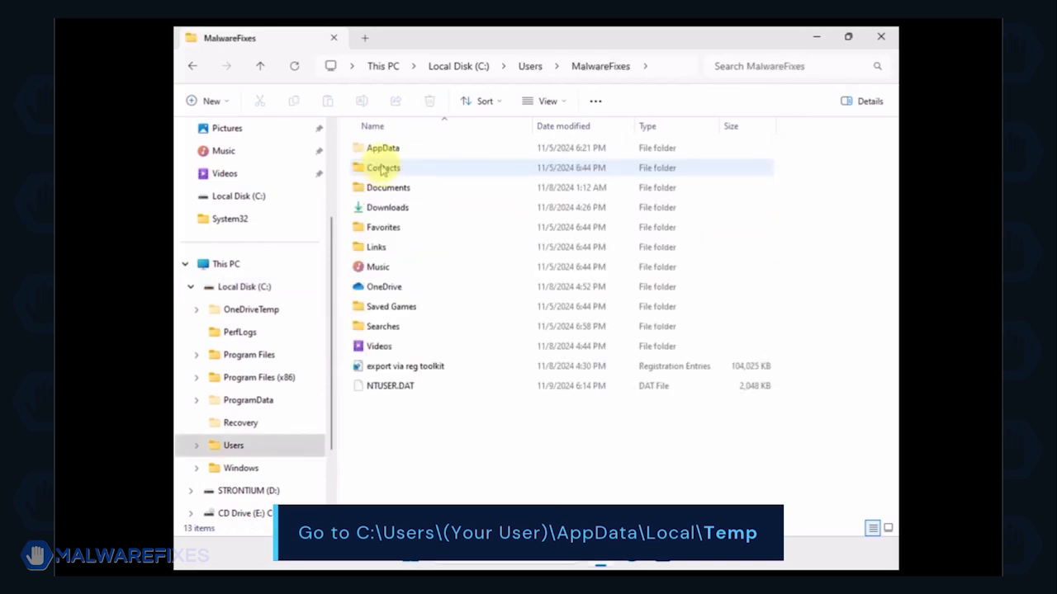
{"action": "double_click", "coordinate": [382, 151]}
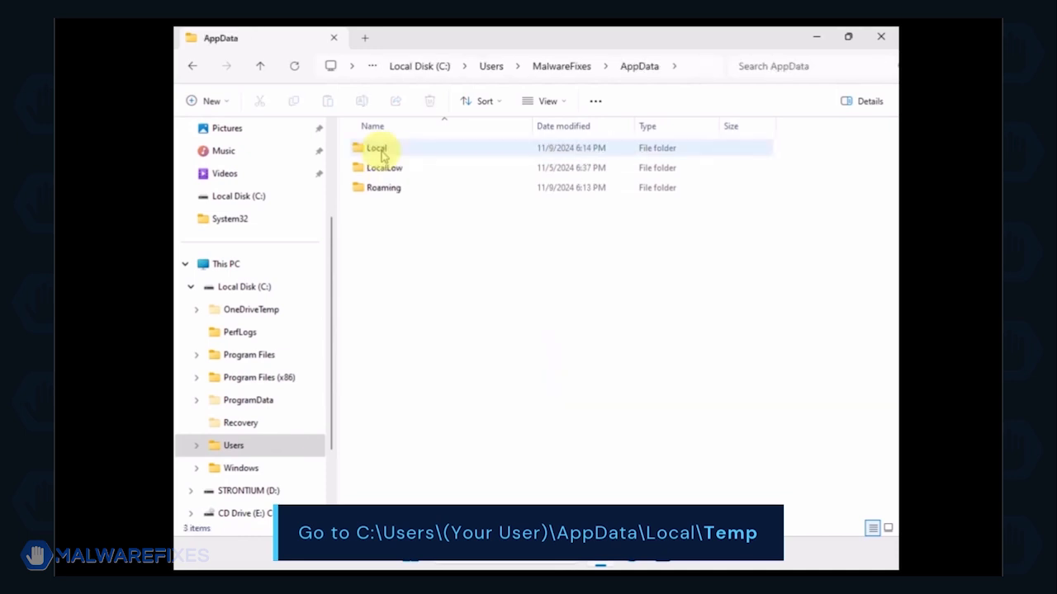
{"action": "double_click", "coordinate": [381, 153]}
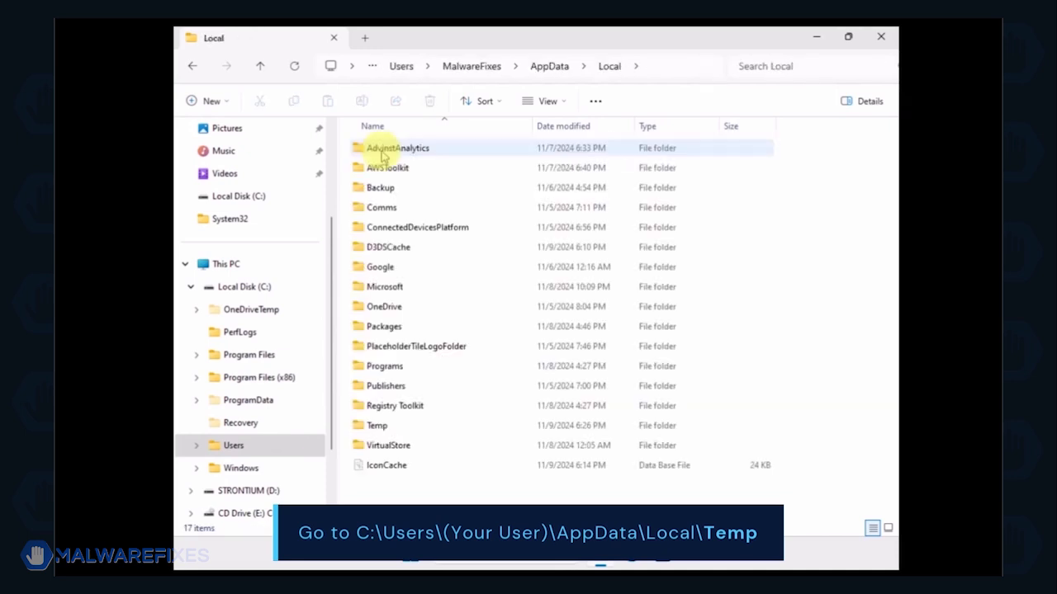
{"action": "left_click", "coordinate": [376, 428]}
{"action": "double_click", "coordinate": [375, 428]}
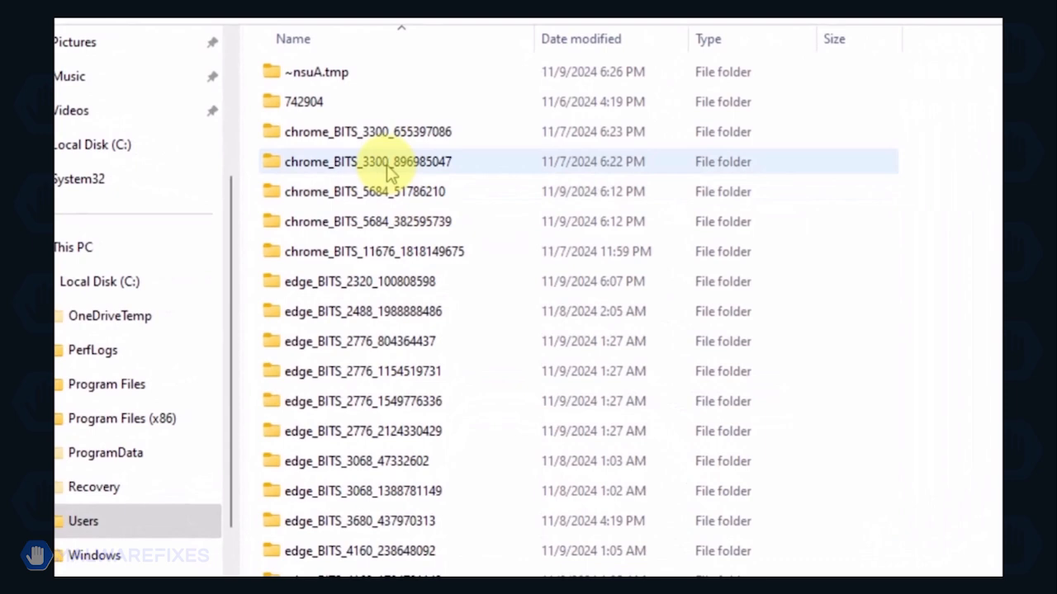
Delete all files and folders inside the Temp folder and clear the selection
{"action": "key", "text": "ctrl+a"}
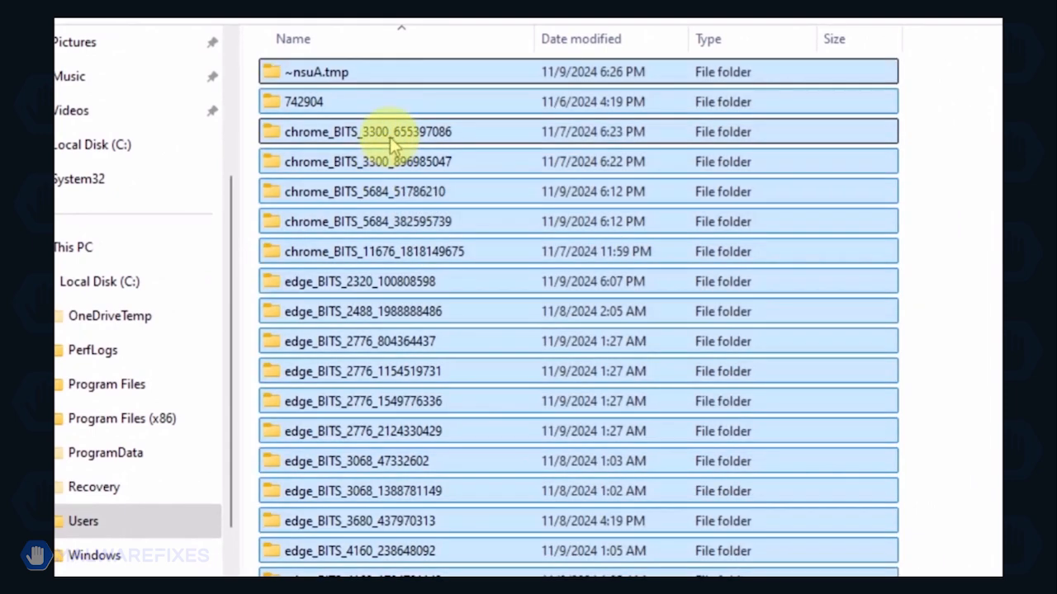
{"action": "right_click", "coordinate": [393, 144]}
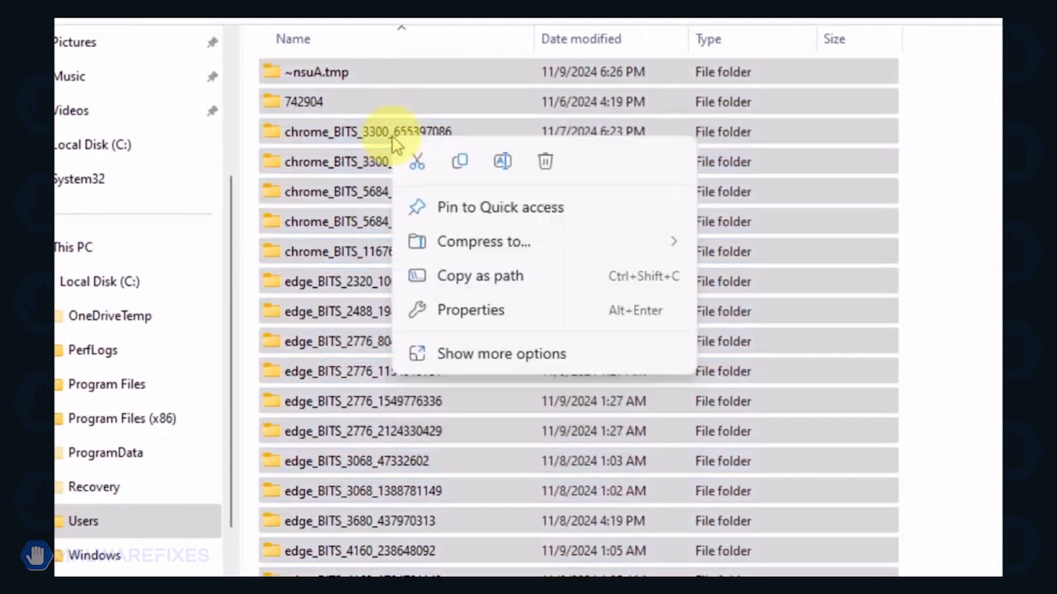
{"action": "left_click", "coordinate": [547, 162]}
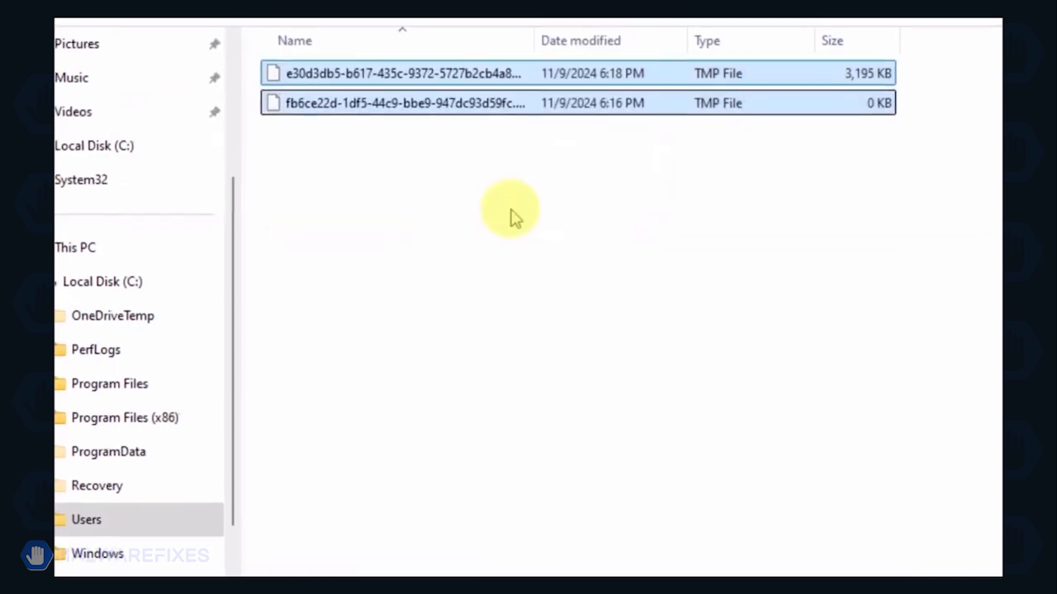
{"action": "left_click", "coordinate": [510, 231]}
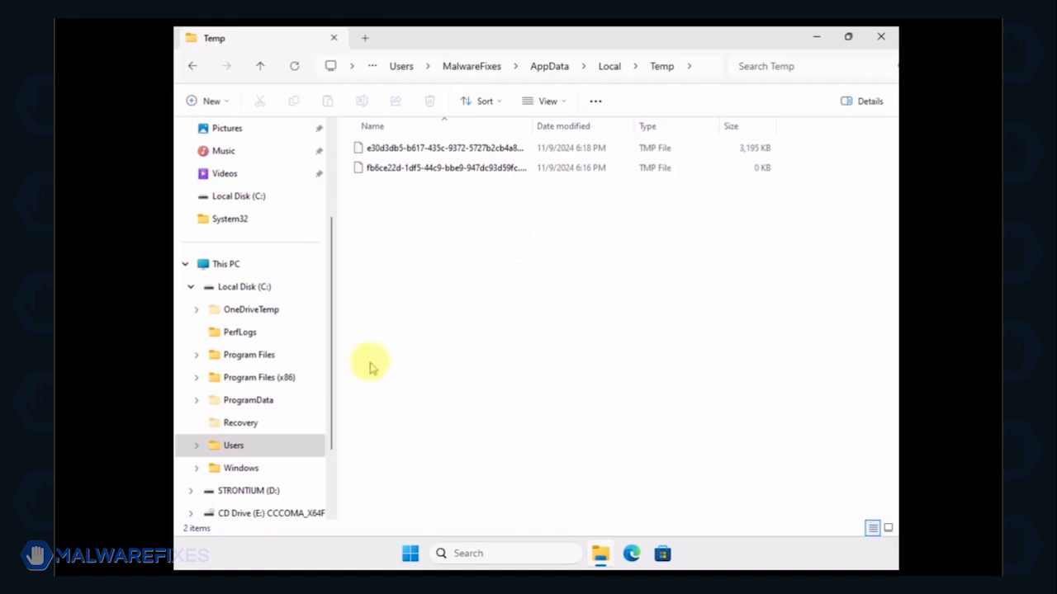
Go to the folder C:\ProgramData\Microsoft\Windows Defender
{"action": "left_click", "coordinate": [261, 291]}
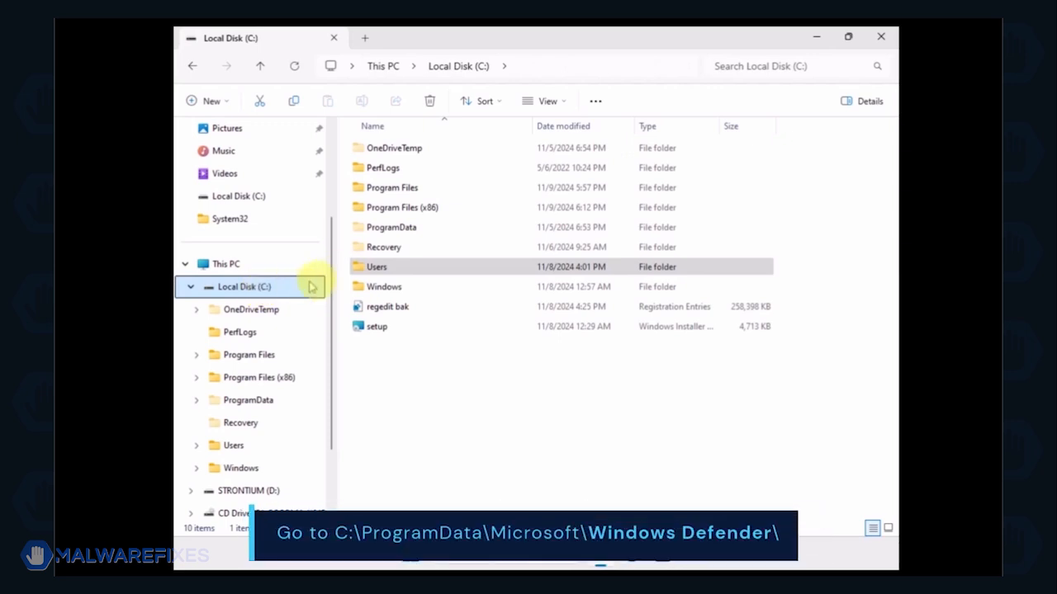
{"action": "double_click", "coordinate": [393, 227]}
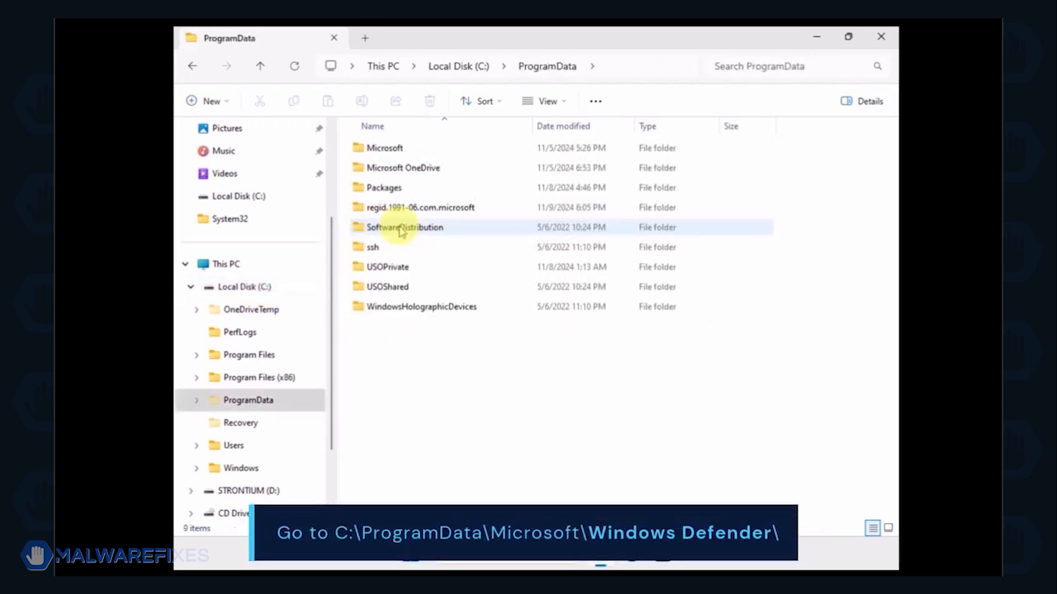
{"action": "double_click", "coordinate": [384, 149]}
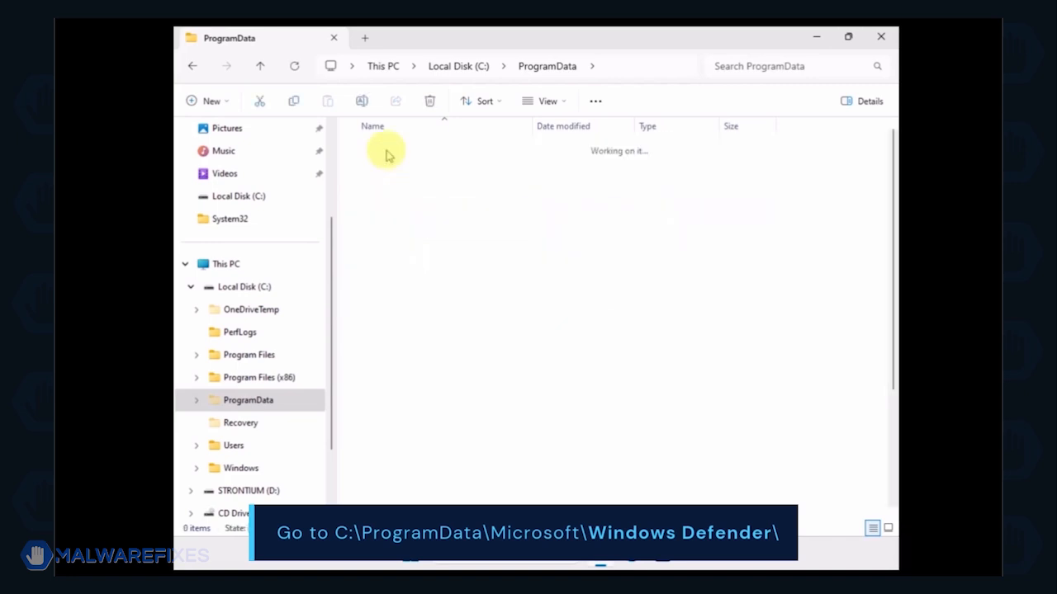
{"action": "scroll", "coordinate": [405, 437], "scroll_direction": "down", "scroll_amount": 3}
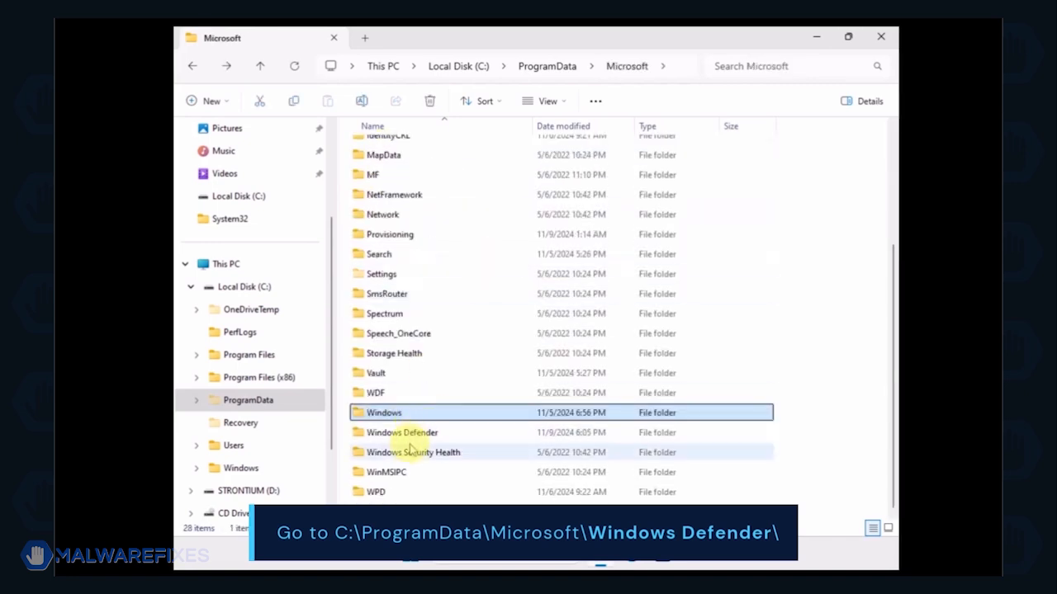
{"action": "left_click", "coordinate": [410, 436]}
{"action": "double_click", "coordinate": [410, 436]}
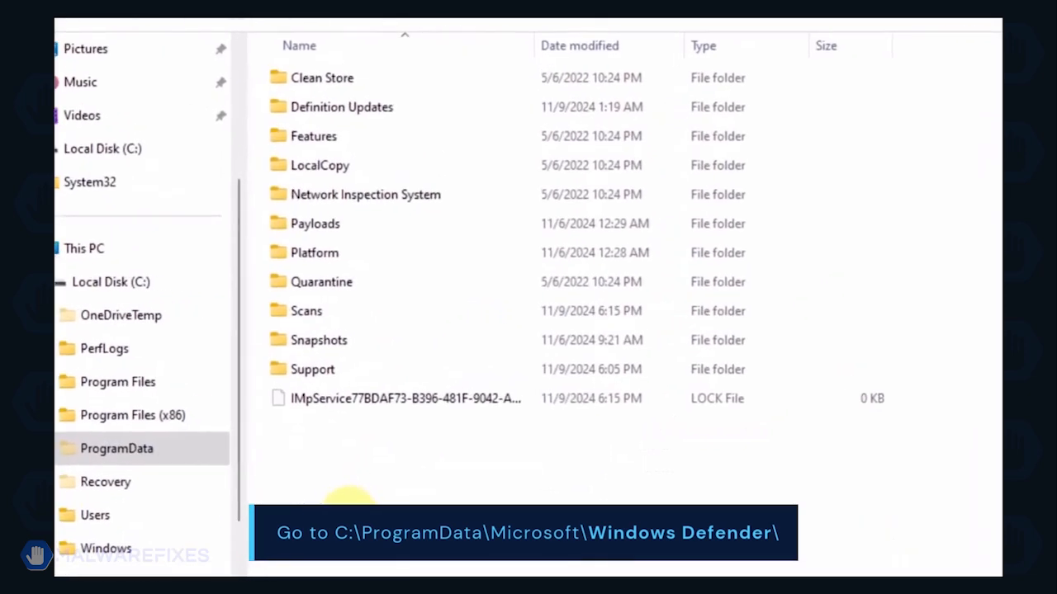
Delete the Quarantine folder inside the Windows Defender folder
{"action": "left_click", "coordinate": [332, 285]}
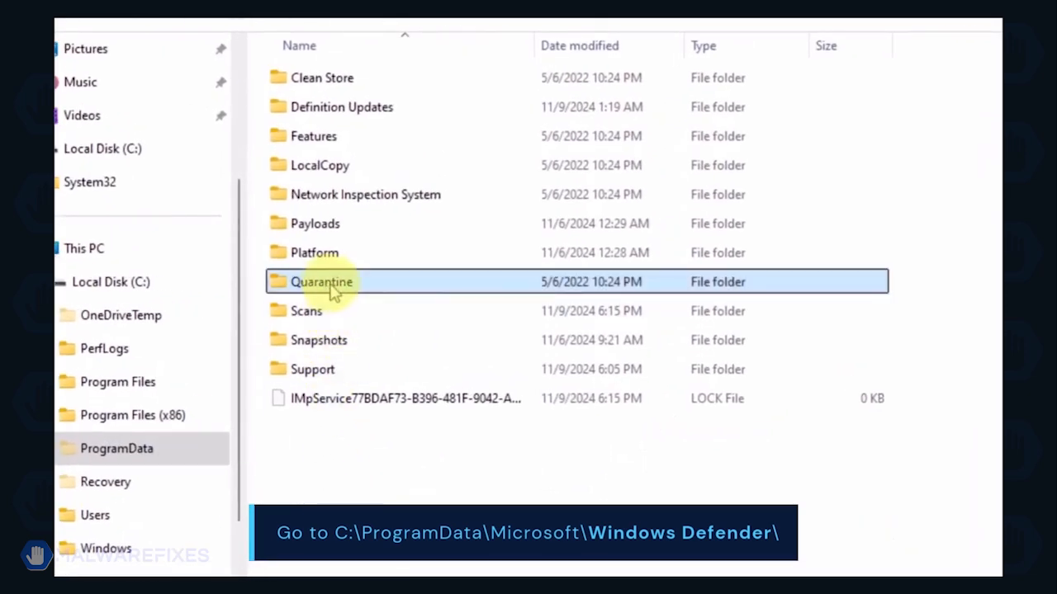
{"action": "right_click", "coordinate": [395, 293]}
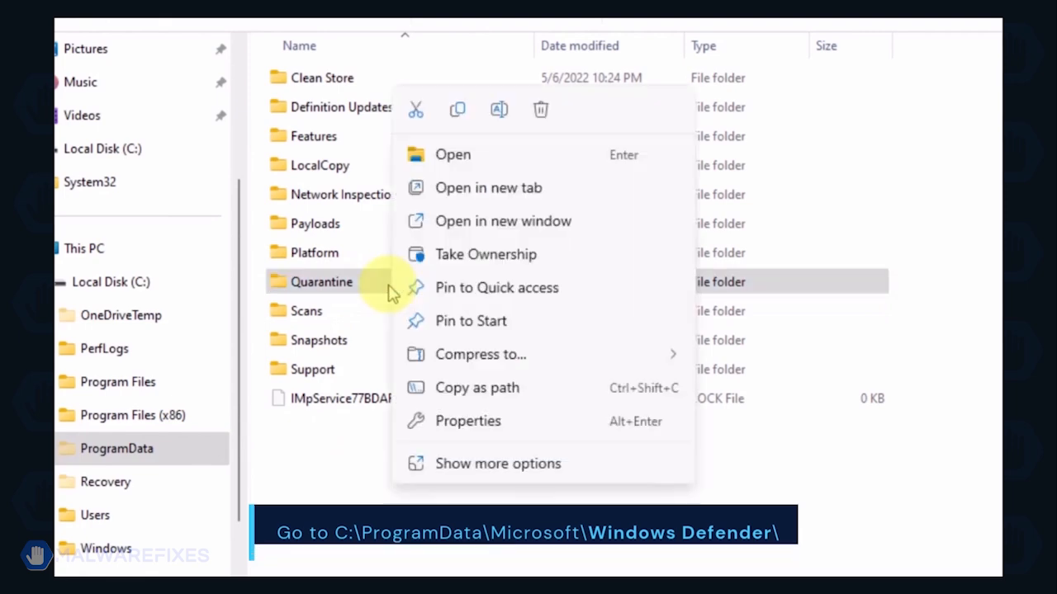
{"action": "left_click", "coordinate": [541, 109]}
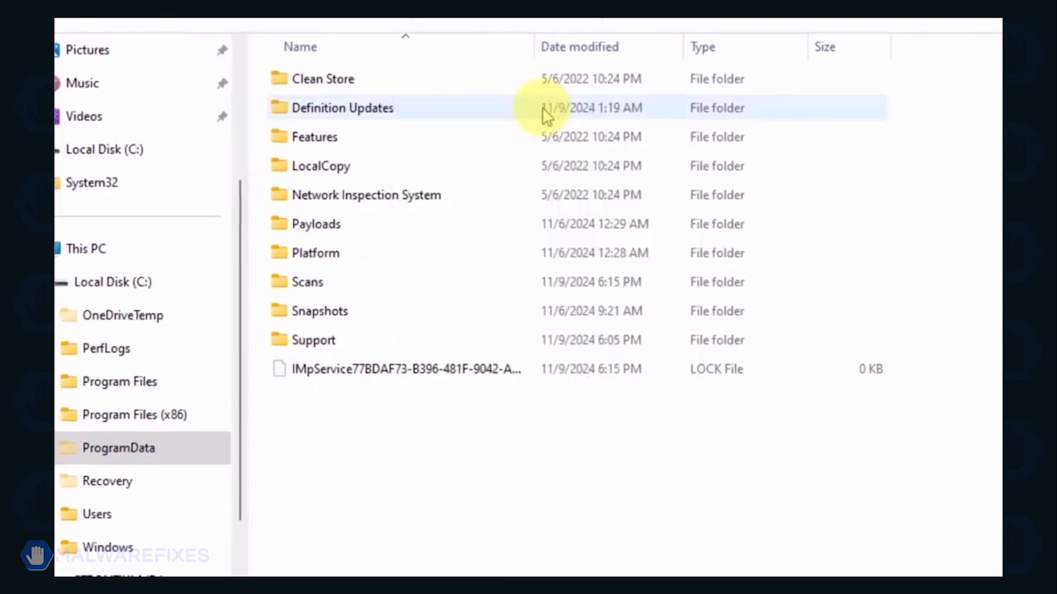
Delete the Quick and Resource folders inside Windows Defender's Scans\History\Results folder
{"action": "double_click", "coordinate": [402, 291]}
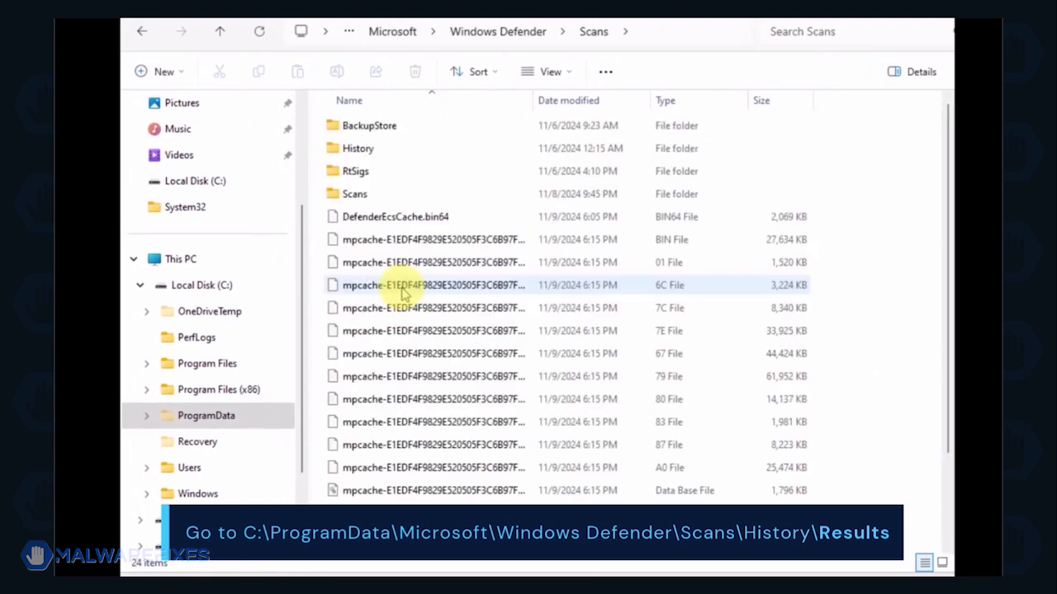
{"action": "double_click", "coordinate": [358, 150]}
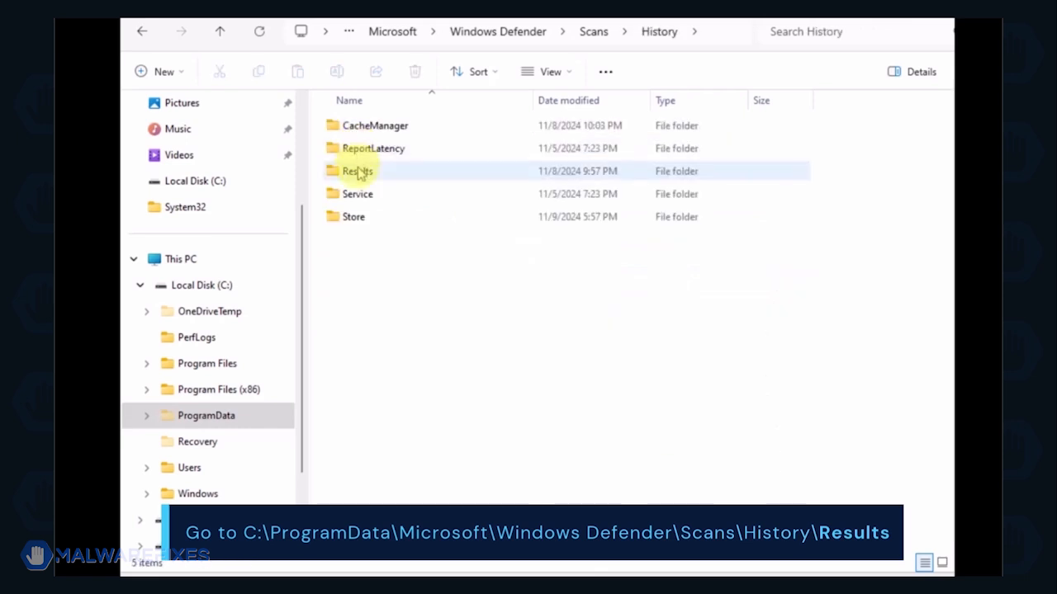
{"action": "double_click", "coordinate": [357, 171]}
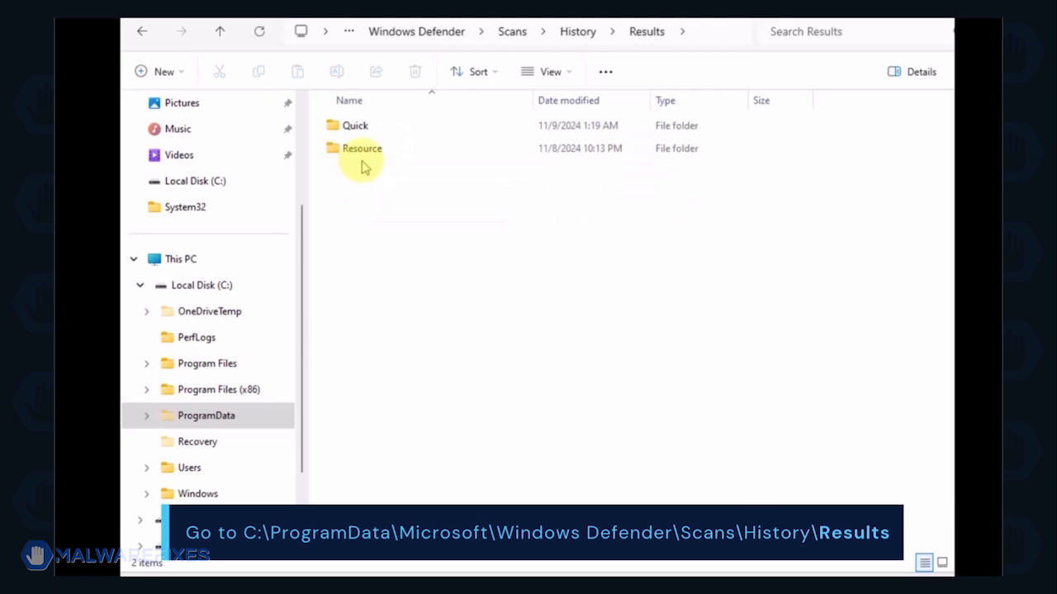
{"action": "key", "text": "ctrl+a"}
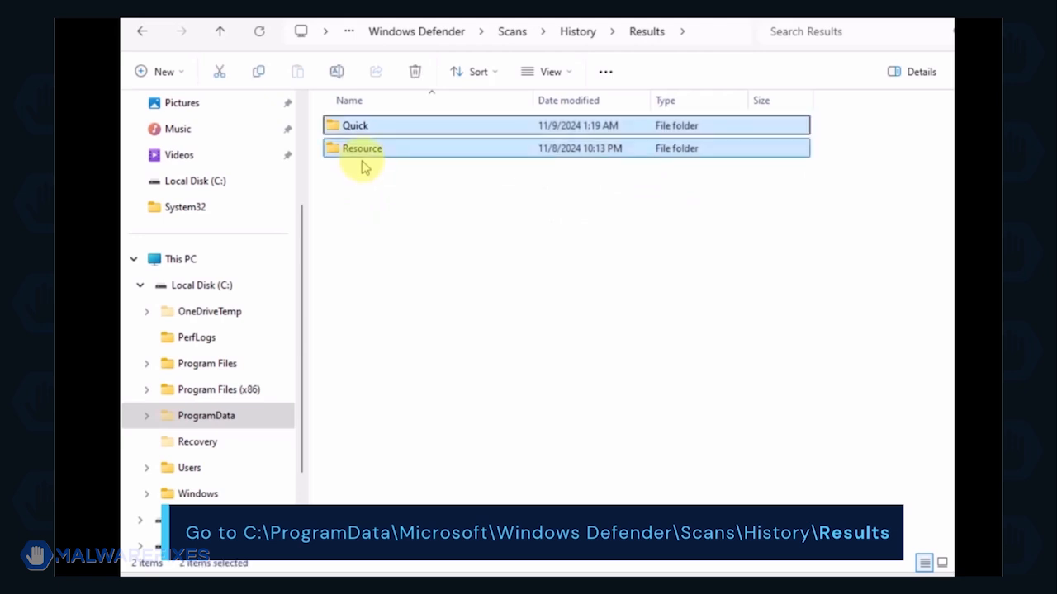
{"action": "right_click", "coordinate": [377, 129]}
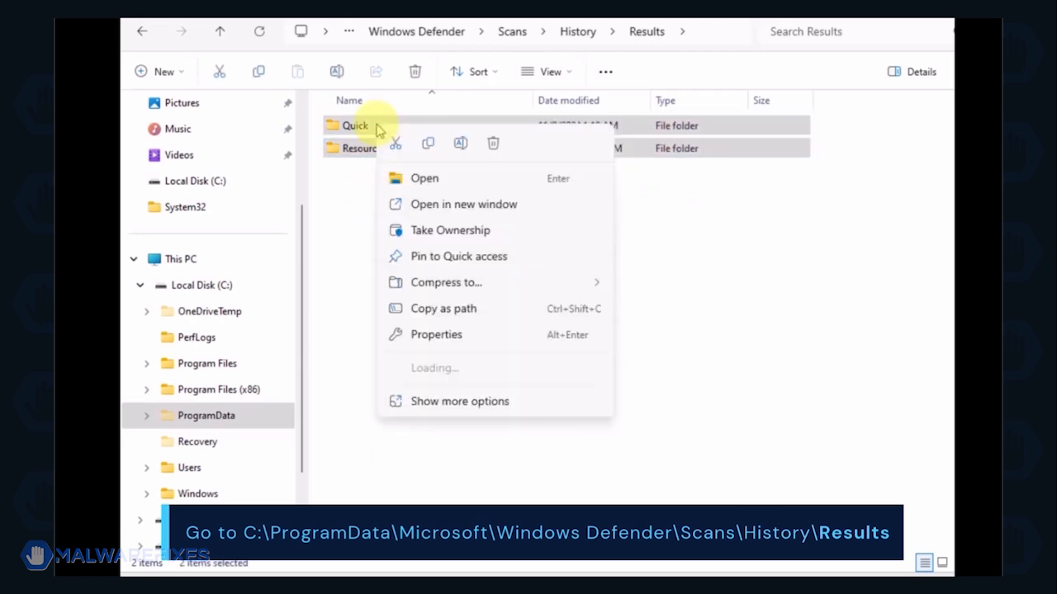
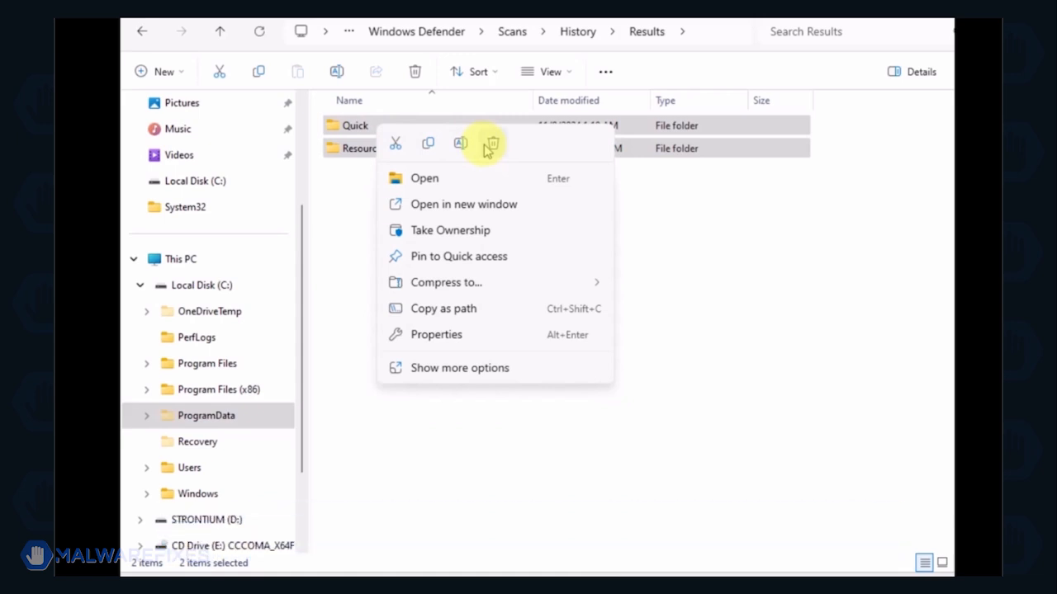
{"action": "left_click", "coordinate": [492, 146]}
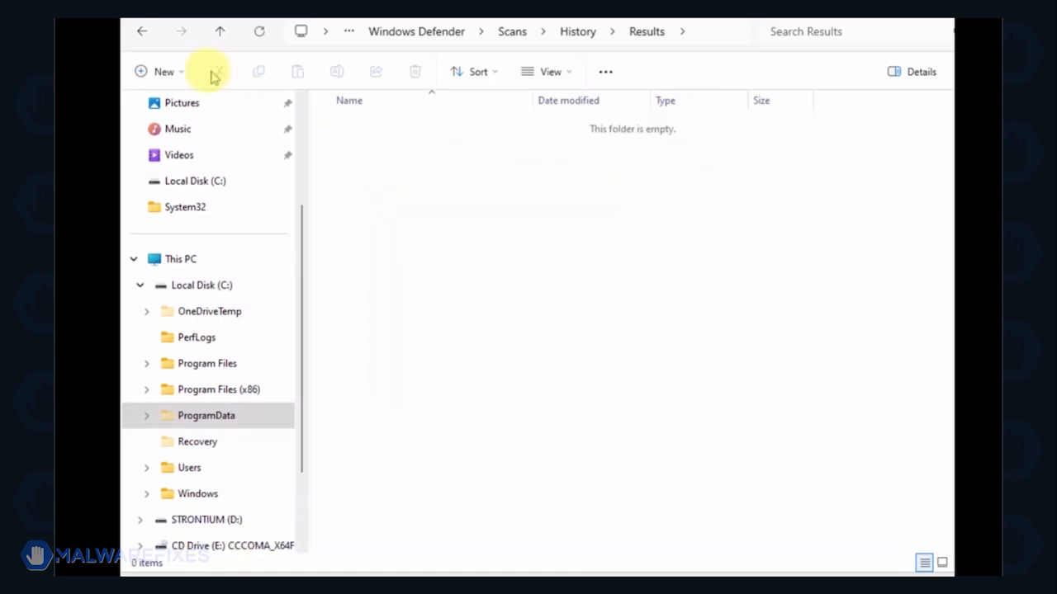
Delete the Unknown text document in Windows Defender's Scans\History\Service folder and close File Explorer
{"action": "left_click", "coordinate": [139, 34]}
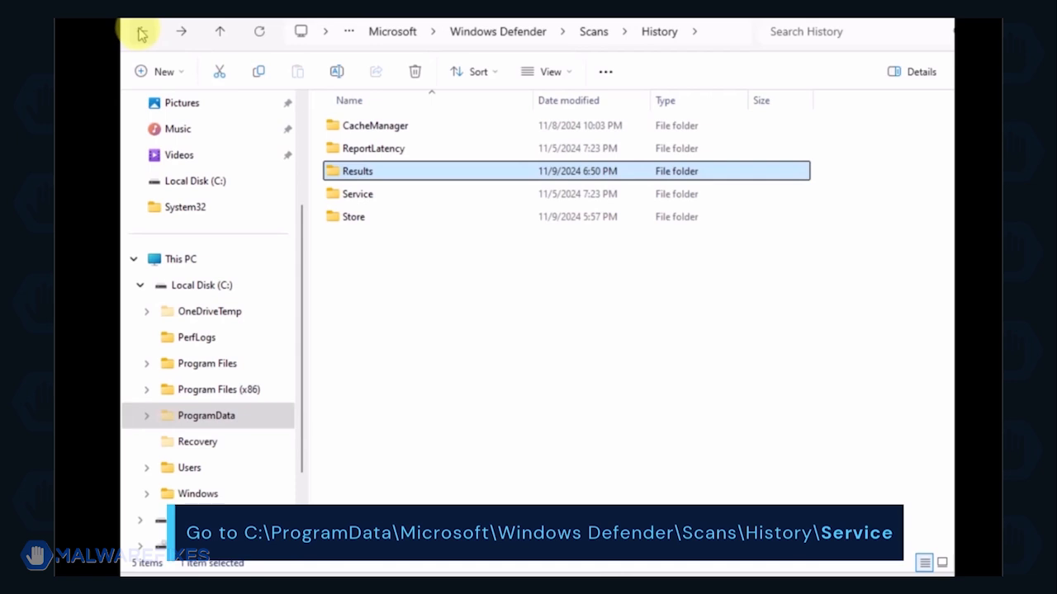
{"action": "double_click", "coordinate": [364, 197]}
{"action": "key", "text": "ctrl+a"}
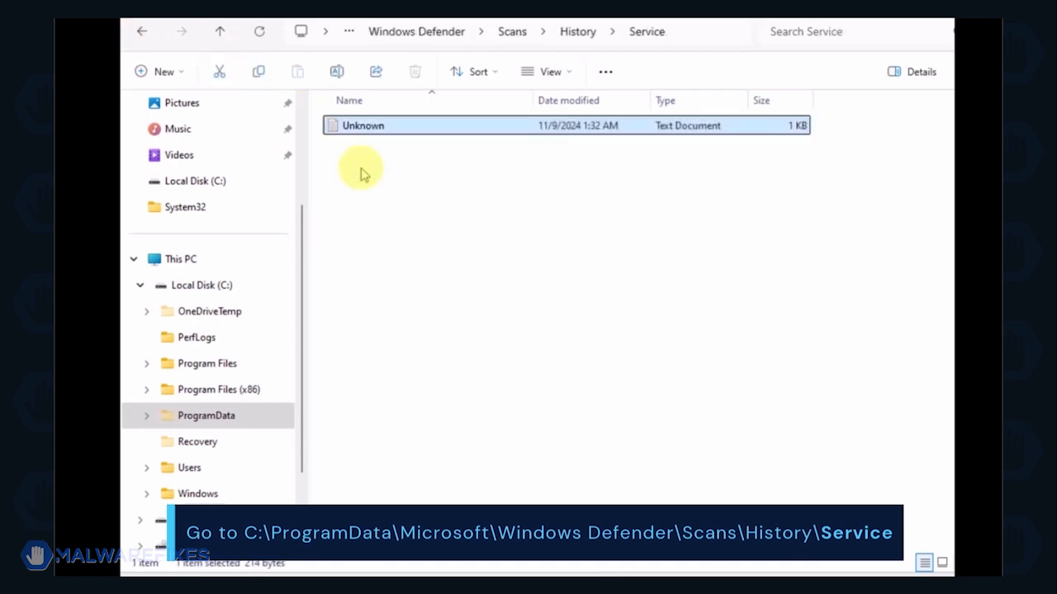
{"action": "right_click", "coordinate": [361, 131]}
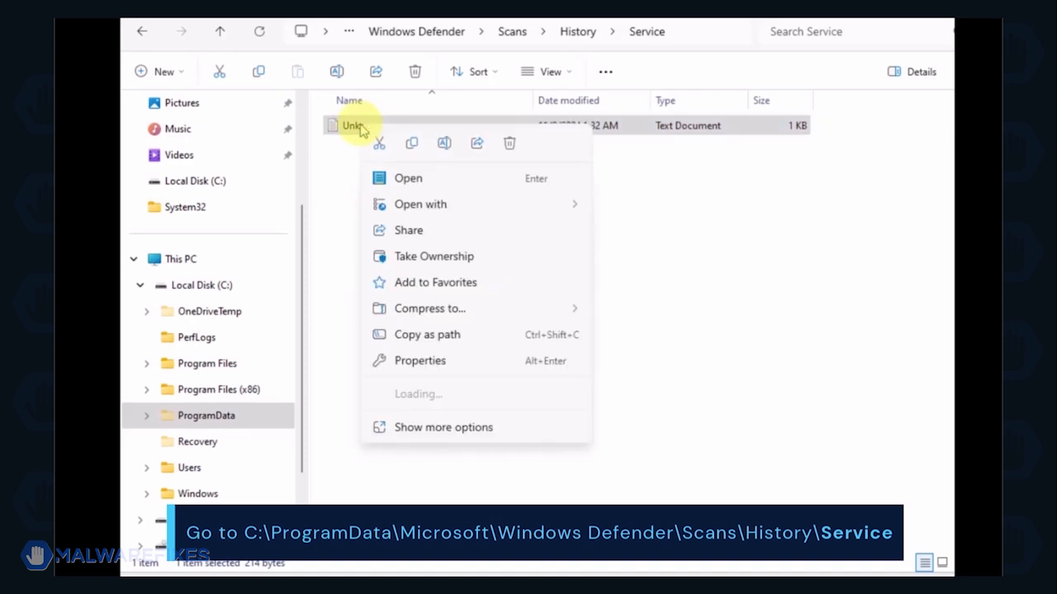
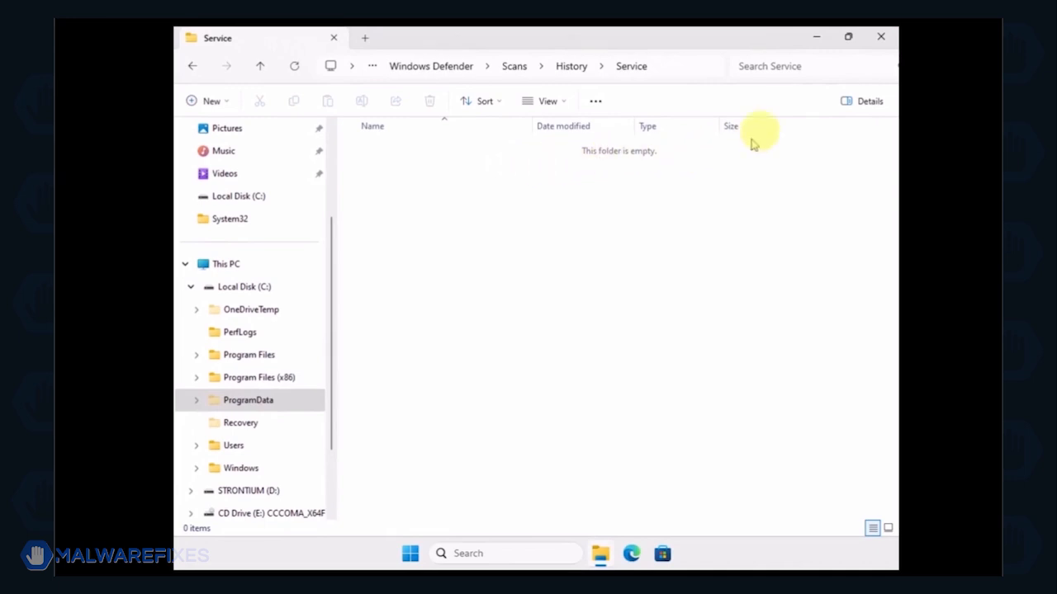
{"action": "left_click", "coordinate": [882, 38]}
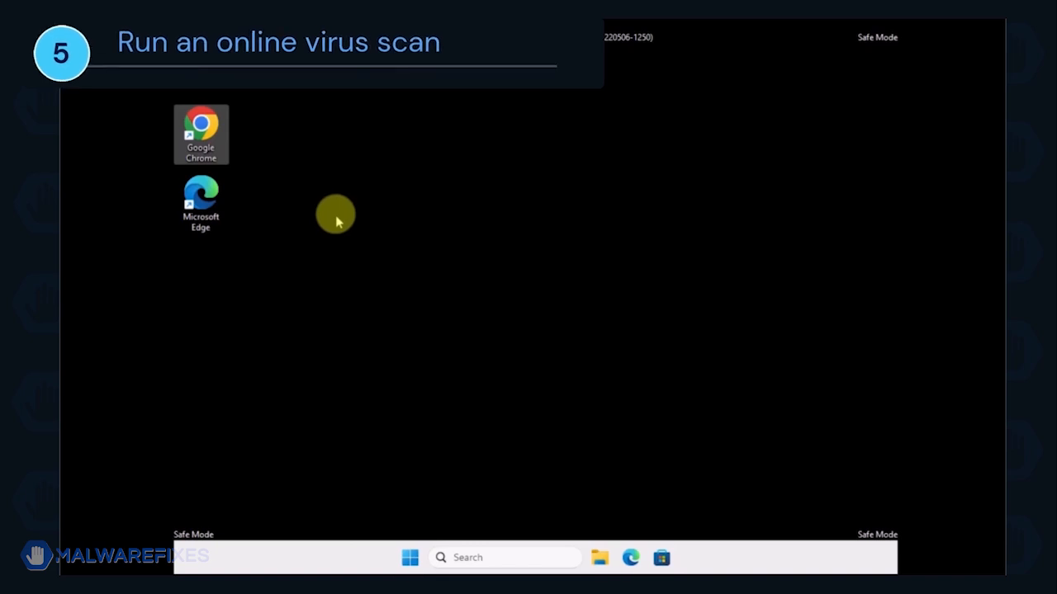
Open Google Chrome and search Google for "eSET's Free Online Scanner"
{"action": "double_click", "coordinate": [202, 133]}
{"action": "left_click", "coordinate": [428, 295]}
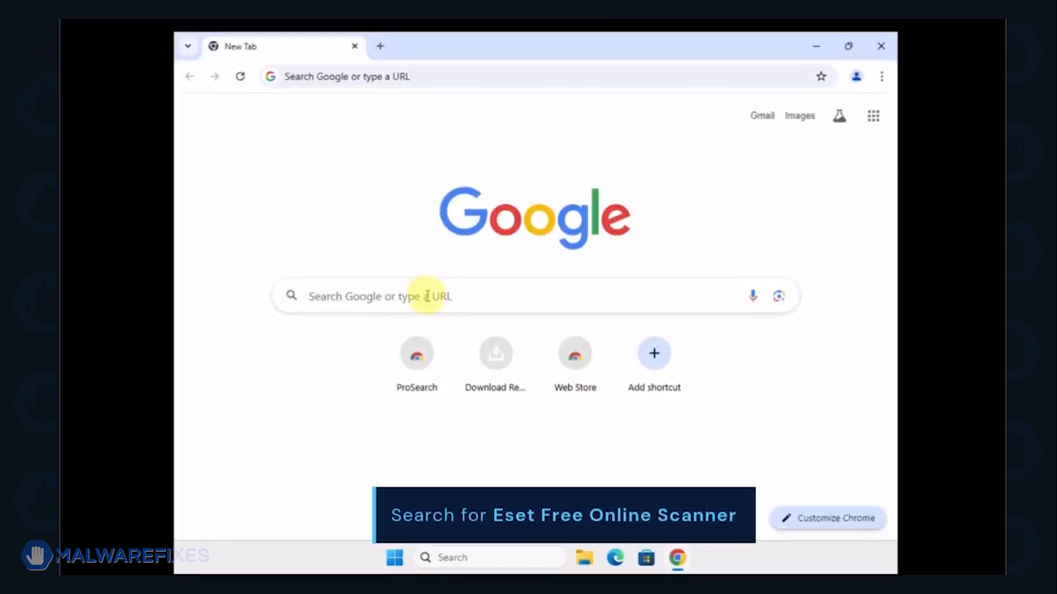
{"action": "type", "text": "eSET's Free Online Scanner"}
{"action": "key", "text": "Return"}
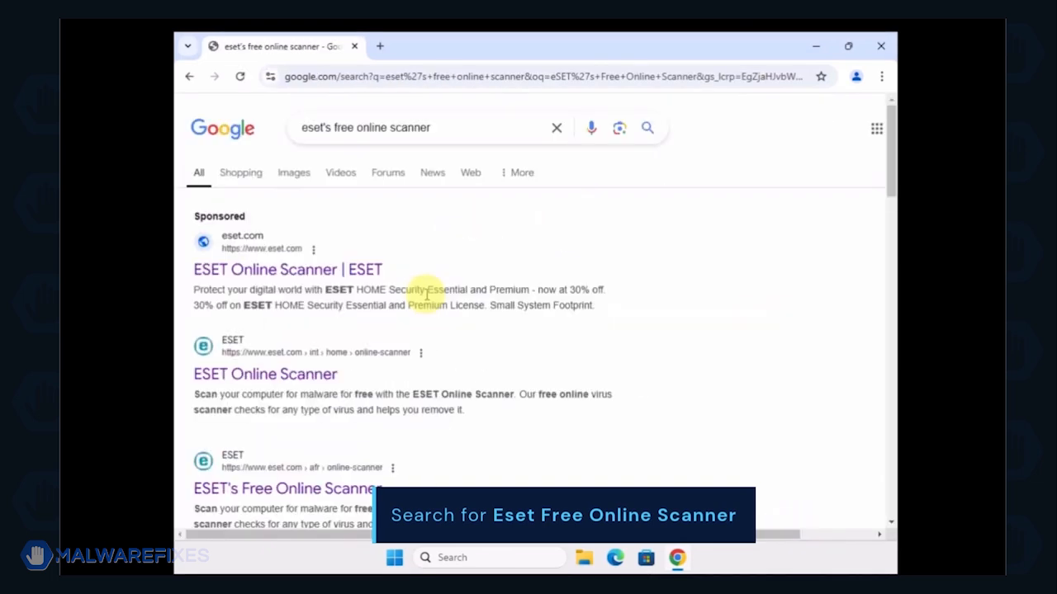
Download the one-time scan tool from ESET's Free Online Scanner page and run esetonlinescanner as administrator
{"action": "scroll", "coordinate": [427, 295], "scroll_direction": "down", "scroll_amount": 3}
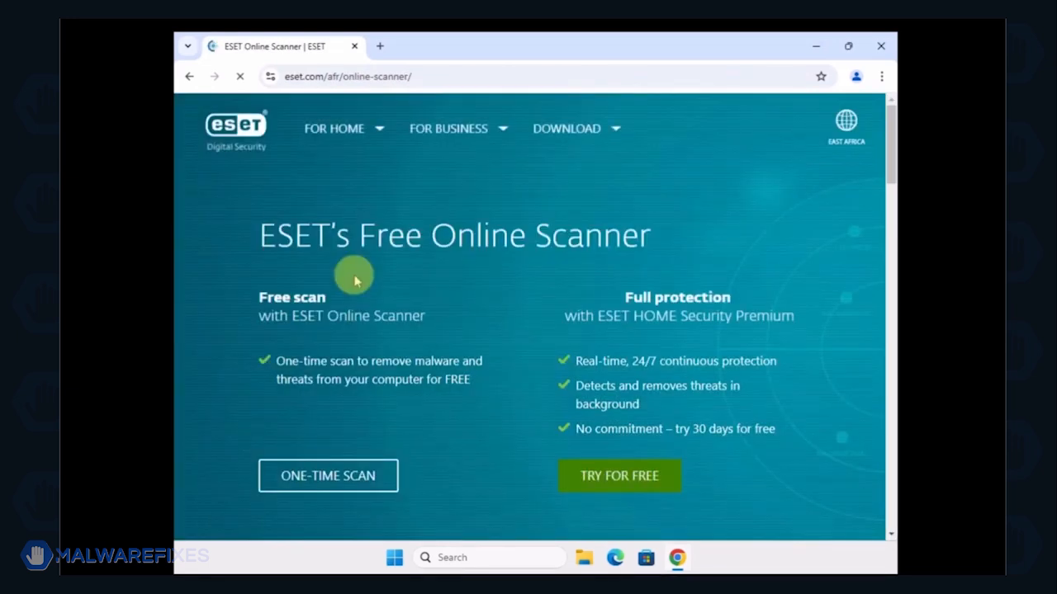
{"action": "left_click", "coordinate": [341, 479]}
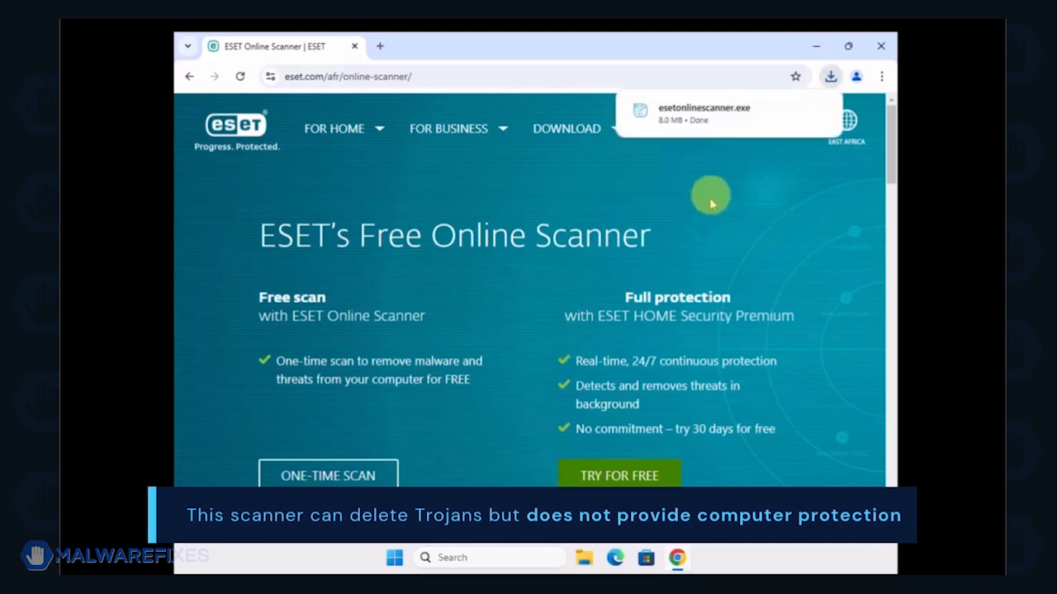
{"action": "left_click", "coordinate": [792, 112]}
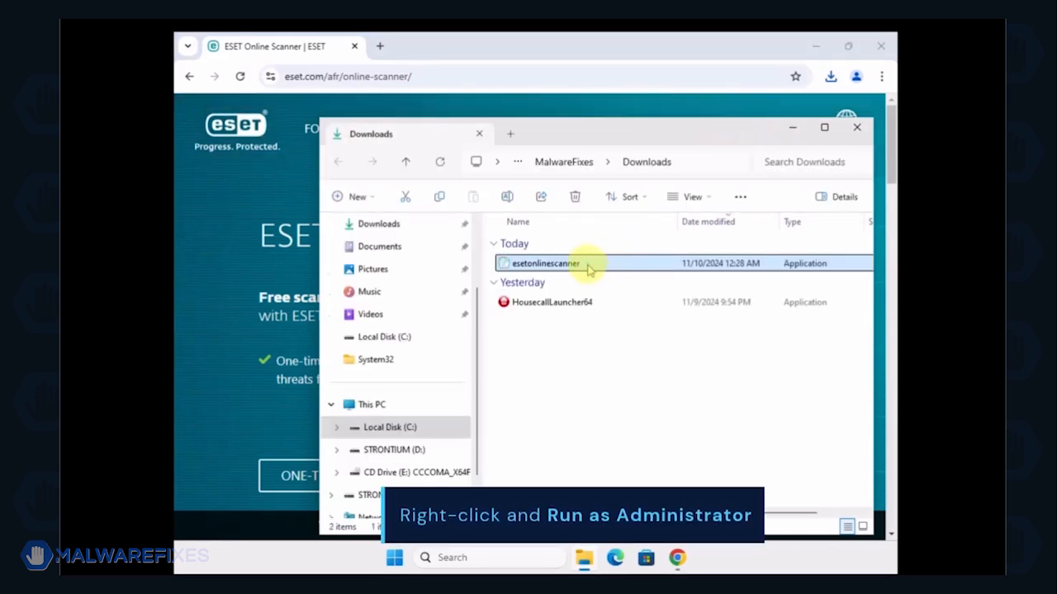
{"action": "right_click", "coordinate": [587, 268]}
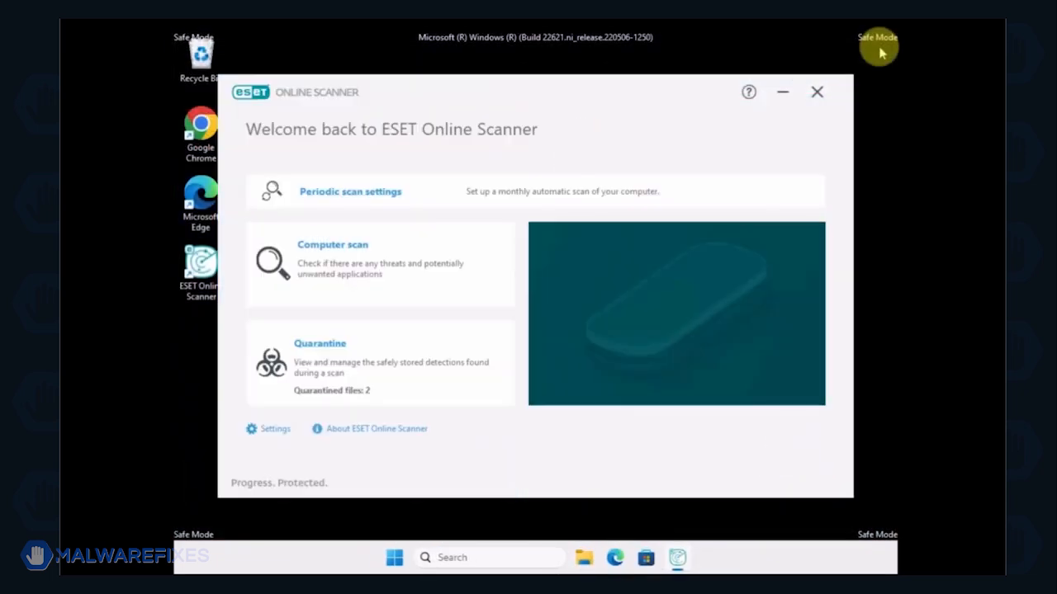
Run a full computer scan with ESET Online Scanner and close the scanner once the scan is complete
{"action": "left_click", "coordinate": [354, 271]}
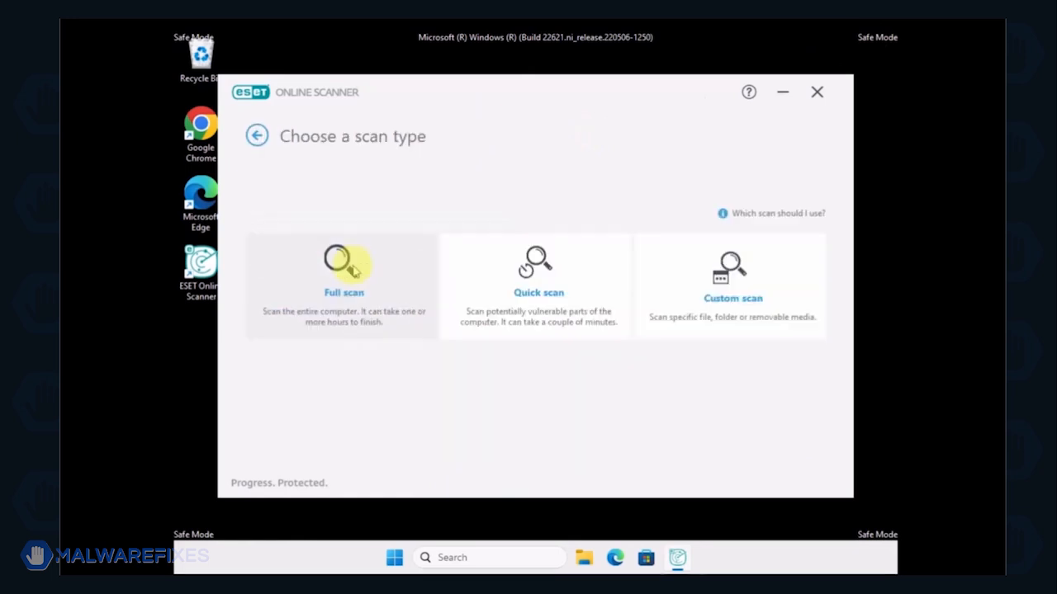
{"action": "left_click", "coordinate": [353, 271]}
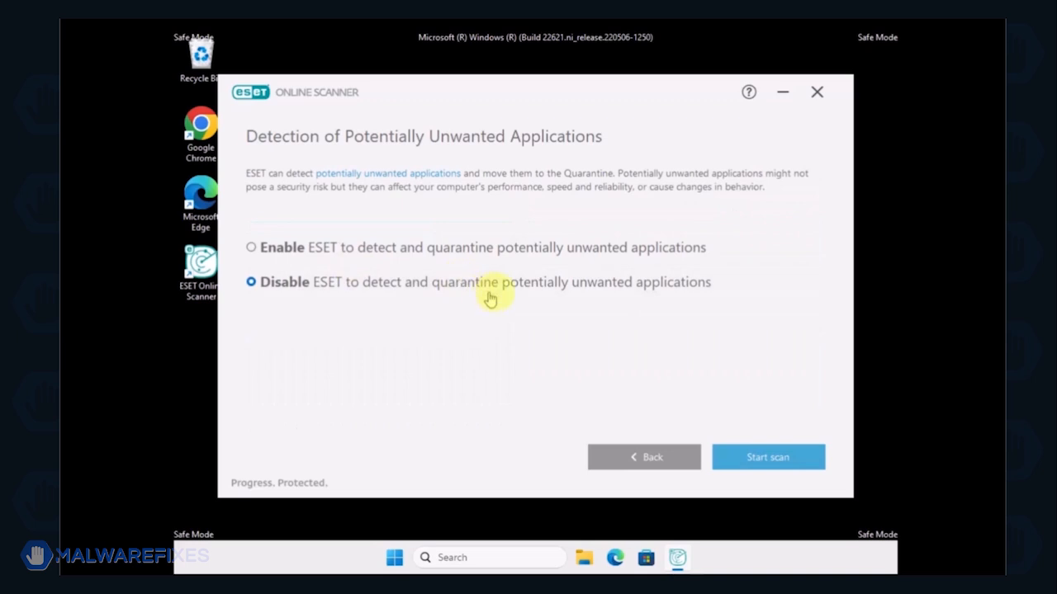
{"action": "left_click", "coordinate": [784, 464]}
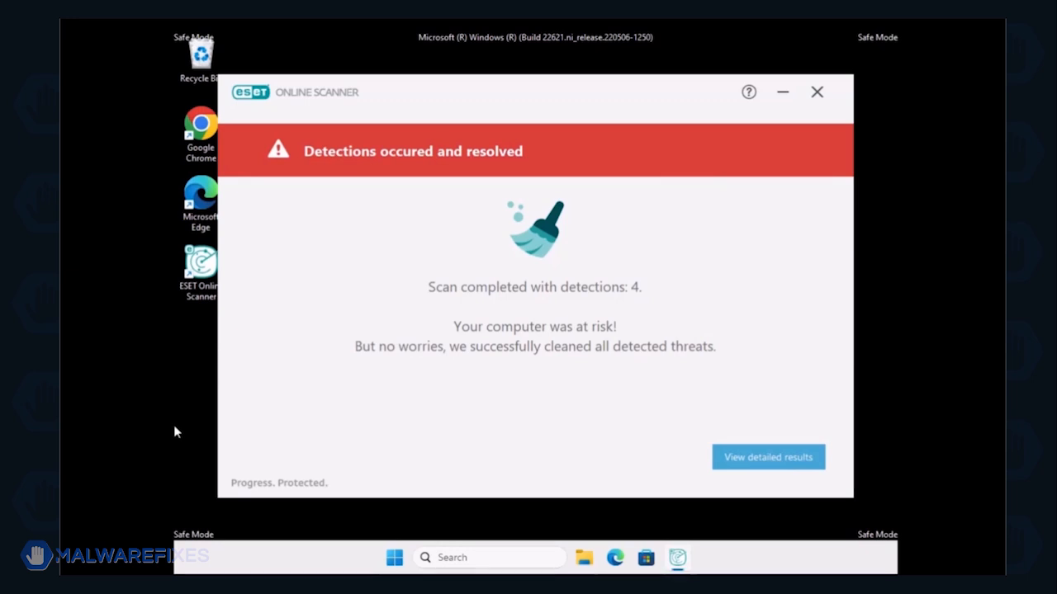
{"action": "left_click", "coordinate": [784, 467]}
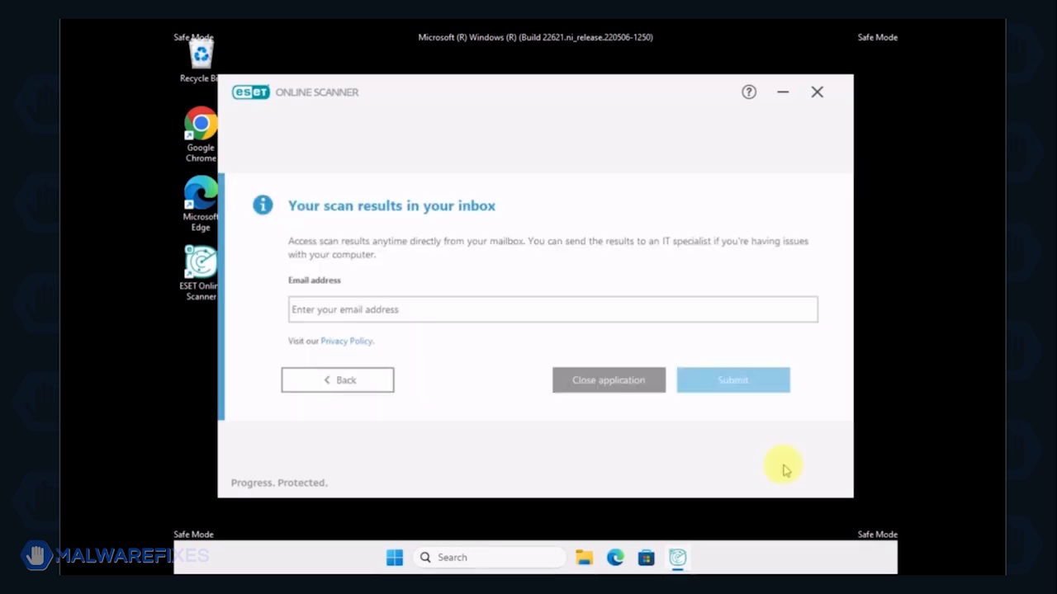
{"action": "left_click", "coordinate": [603, 385]}
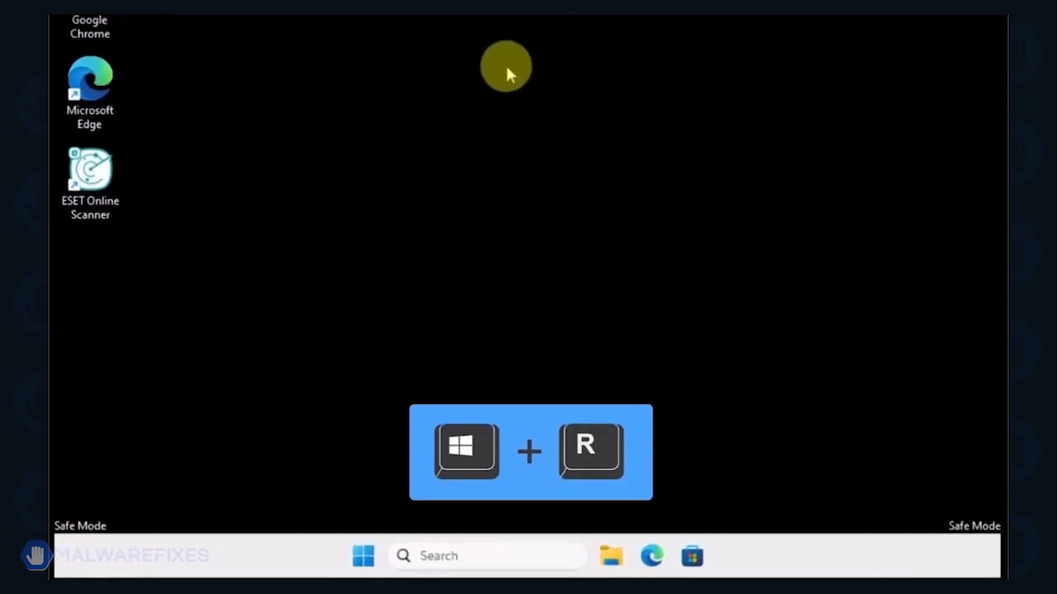
Open System Configuration by running the msconfig command
{"action": "key", "text": "super+r"}
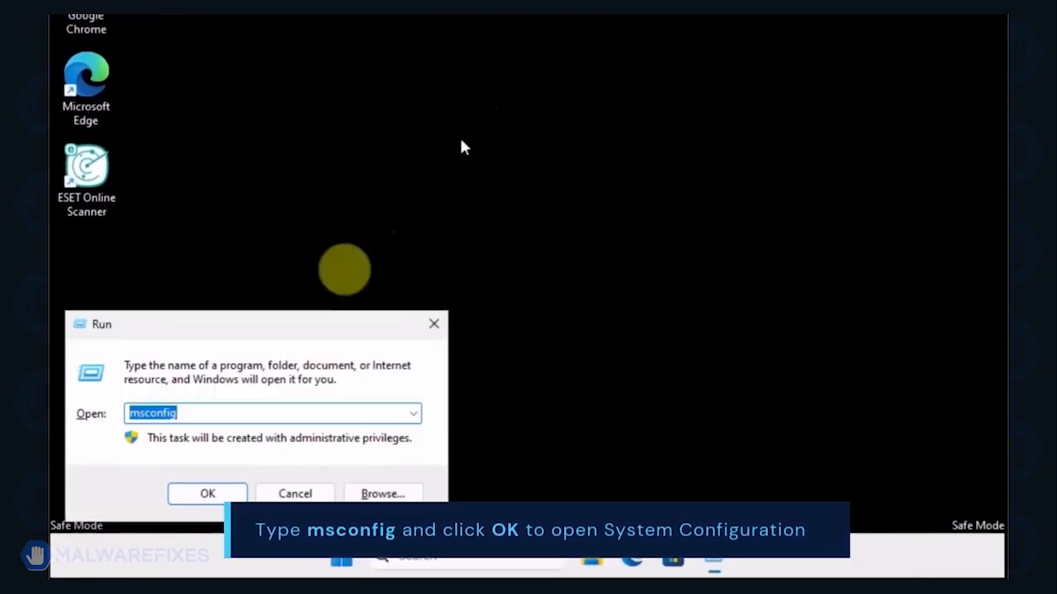
{"action": "left_click", "coordinate": [223, 412]}
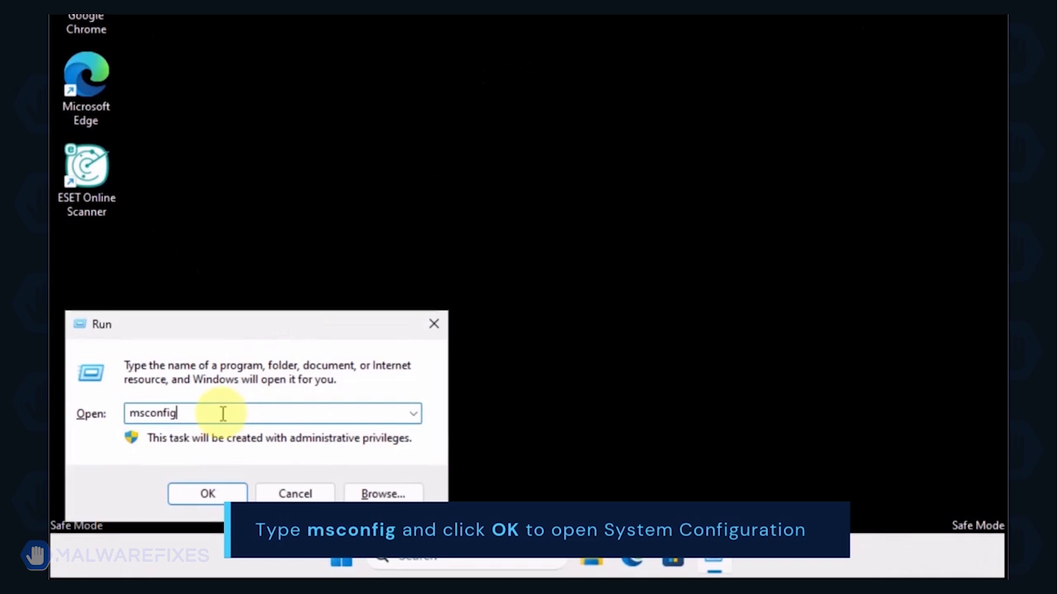
{"action": "left_click", "coordinate": [208, 495]}
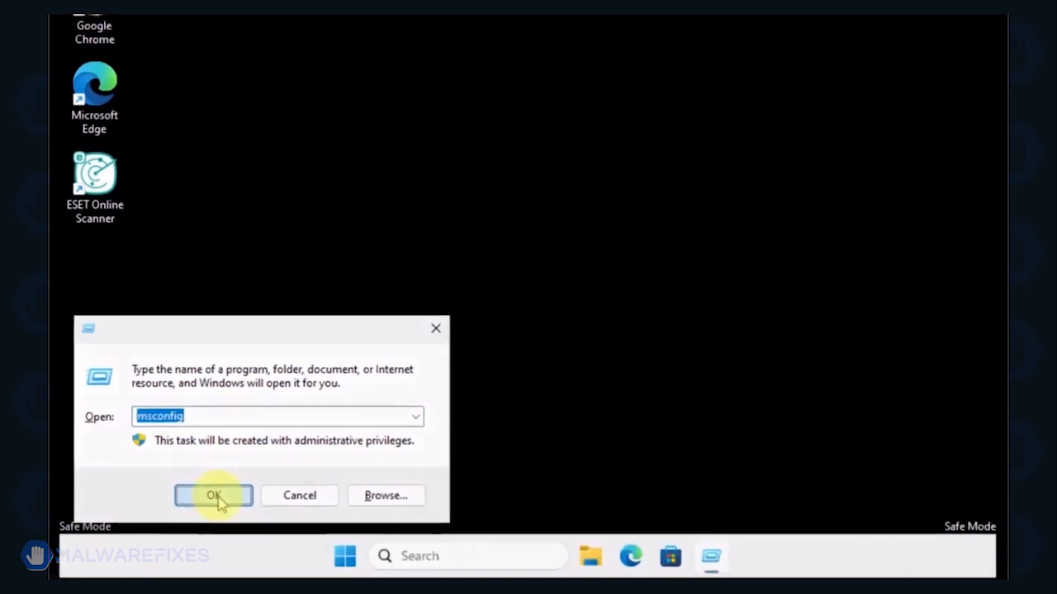